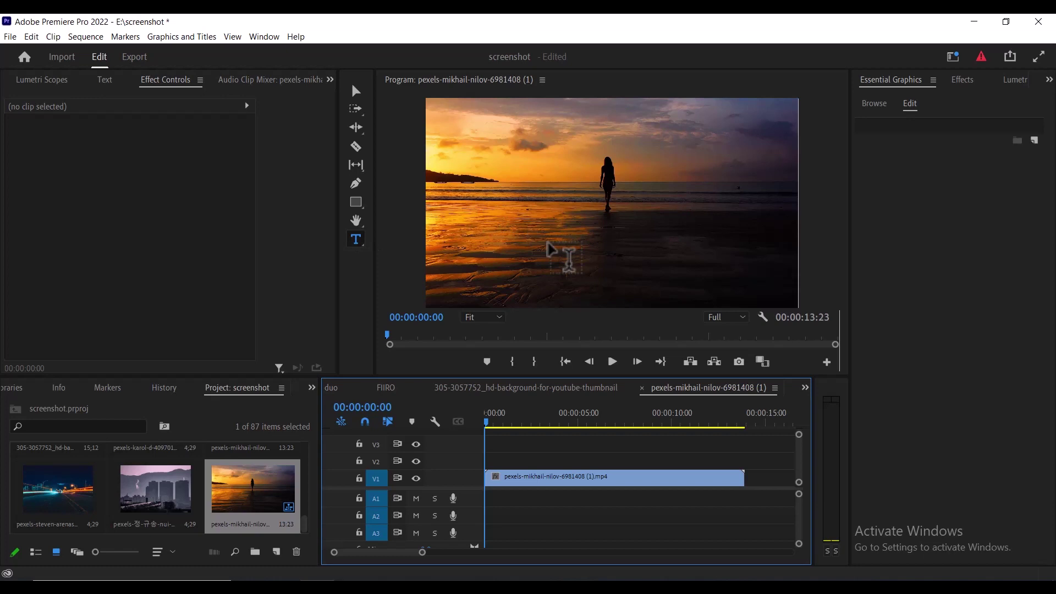
Add a "5" title over the sunset clip and centre it vertically and horizontally.
left_click(590, 203)
type("5")
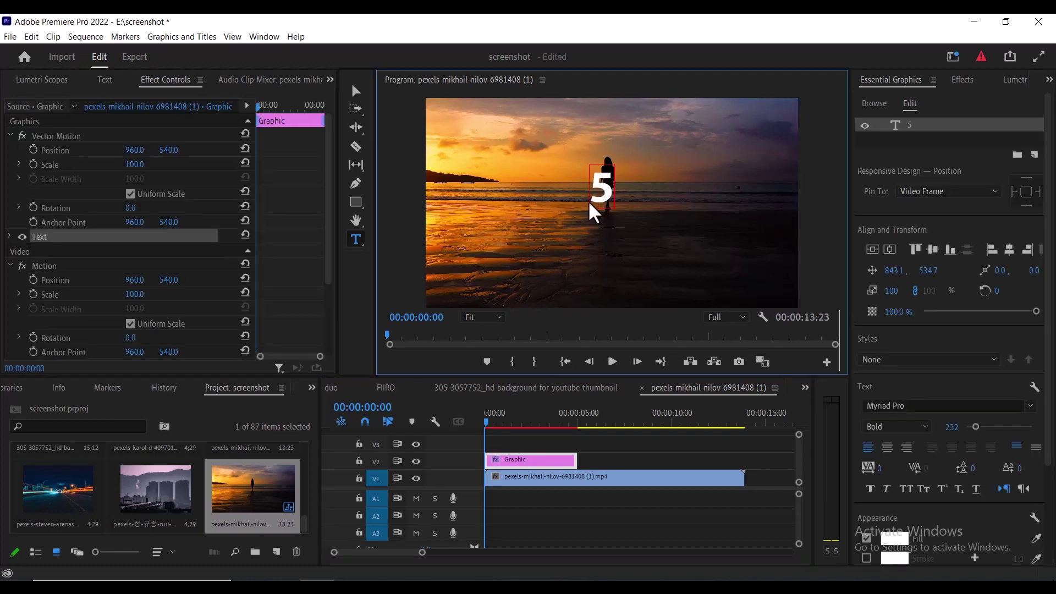
double_click(596, 197)
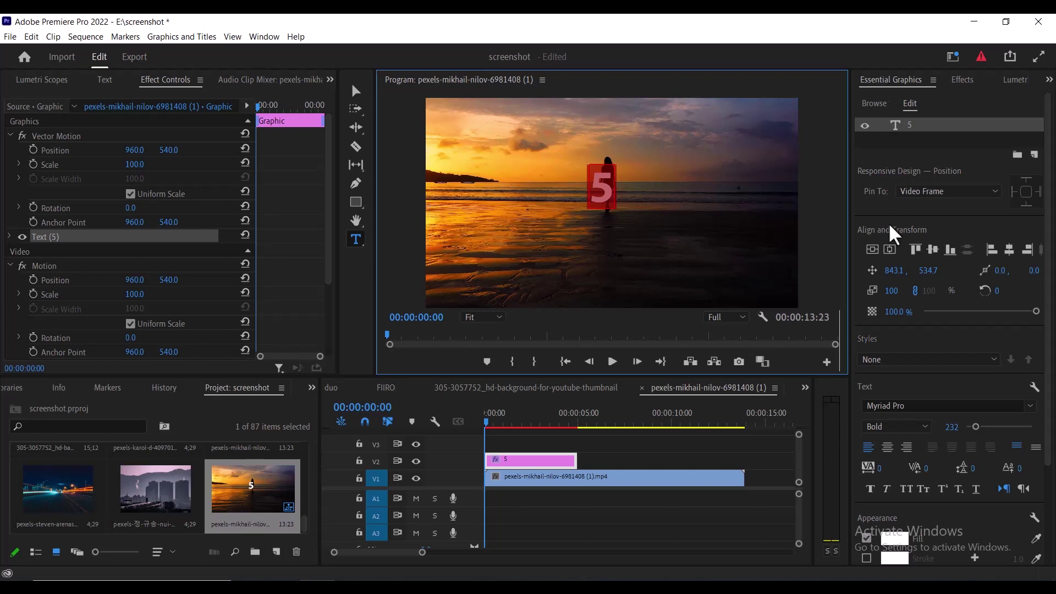
left_click(872, 248)
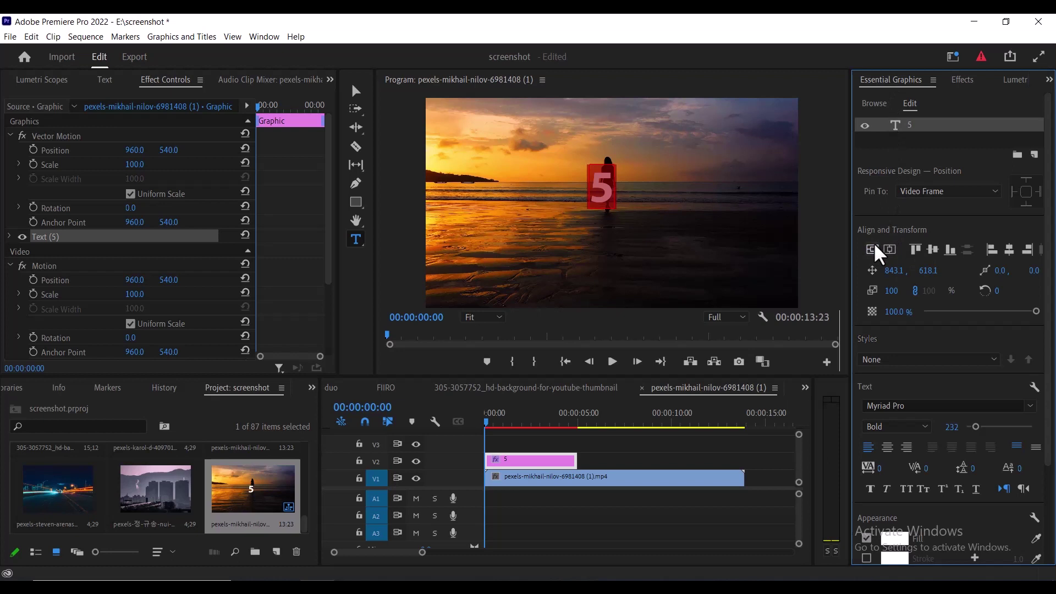
left_click(887, 249)
Keep the font as Myriad Pro and set the text fill colour to white.
left_click(1027, 408)
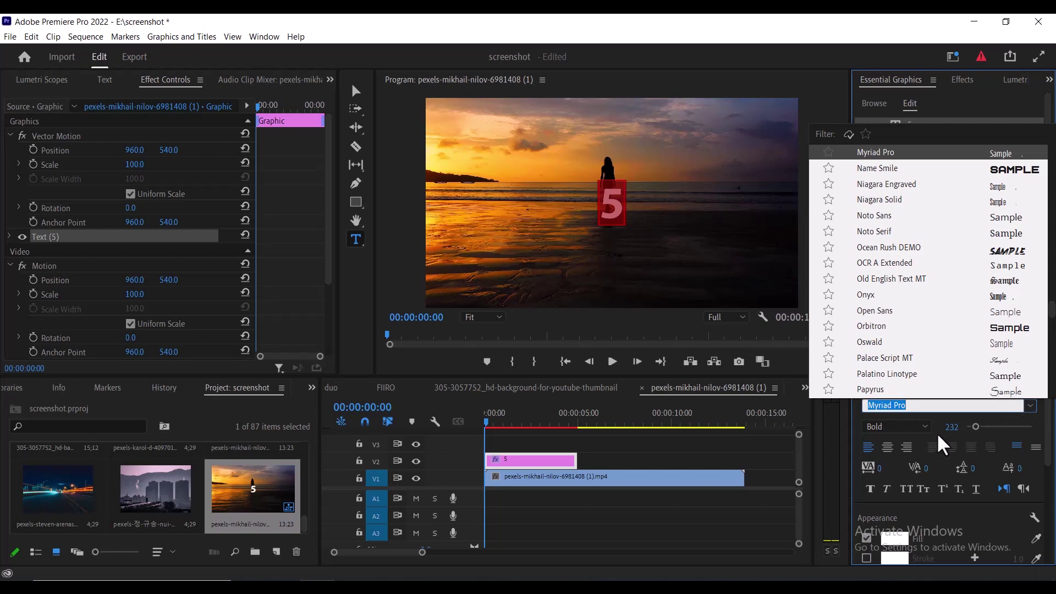
left_click(936, 432)
left_click(889, 538)
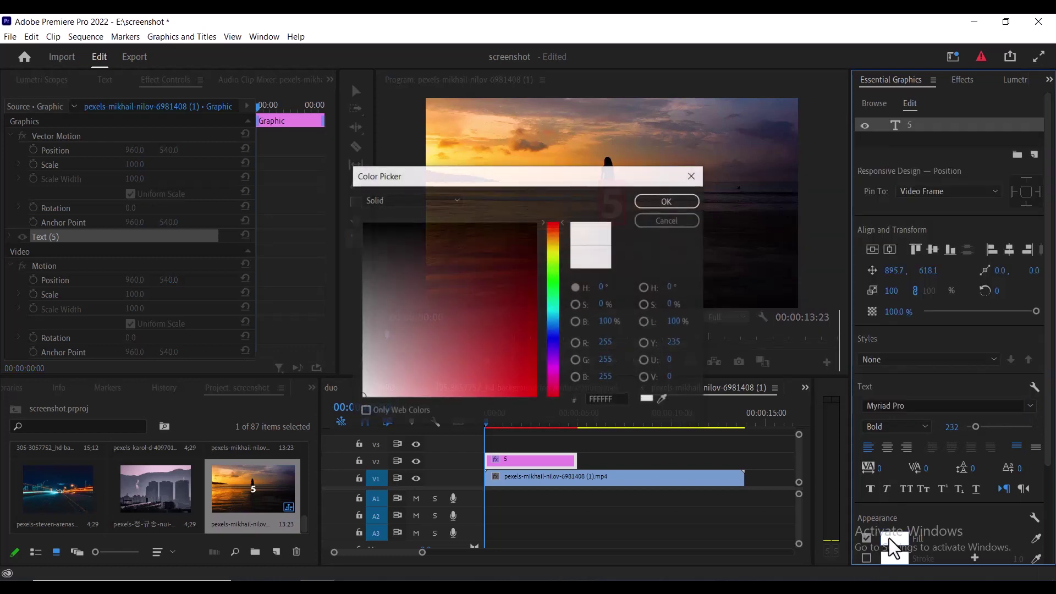
left_click(677, 198)
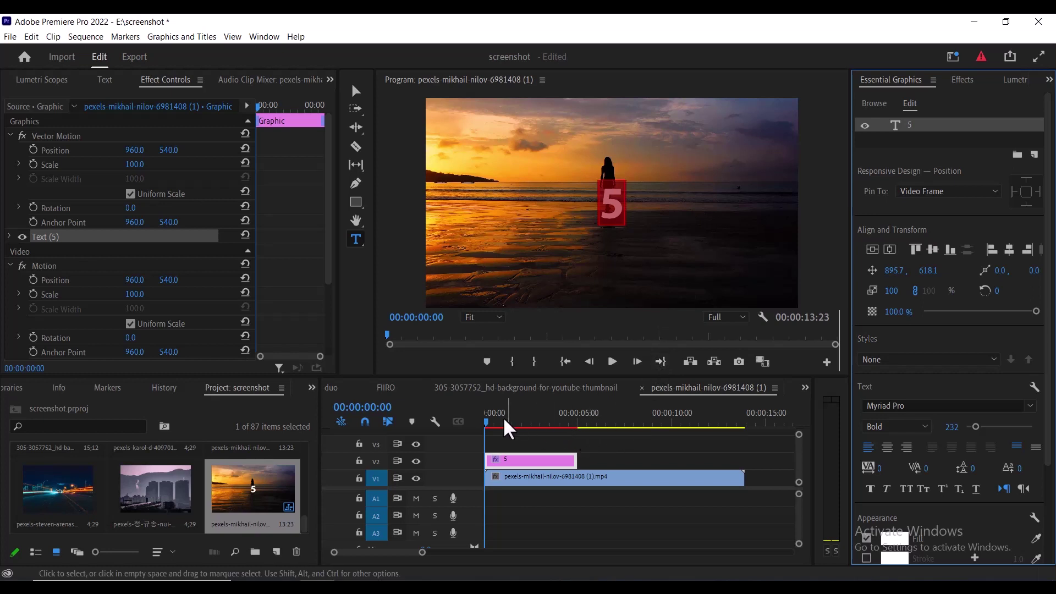
Trim the "5" title clip so it ends at 00:00:01:00.
left_click_drag(488, 419, 508, 419)
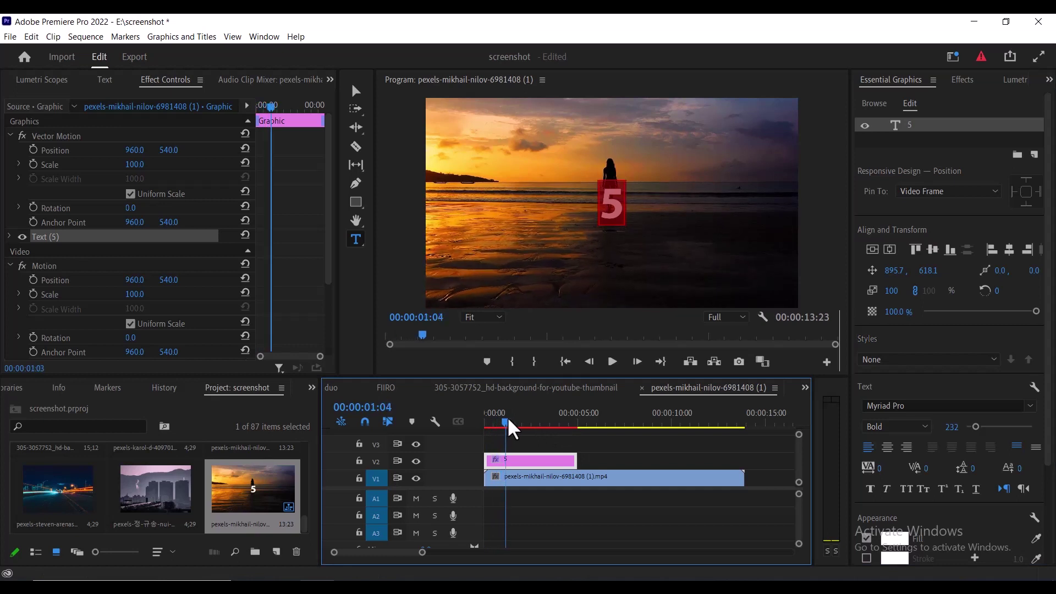
key("Left")
key("Left")
key("Left")
key("Left")
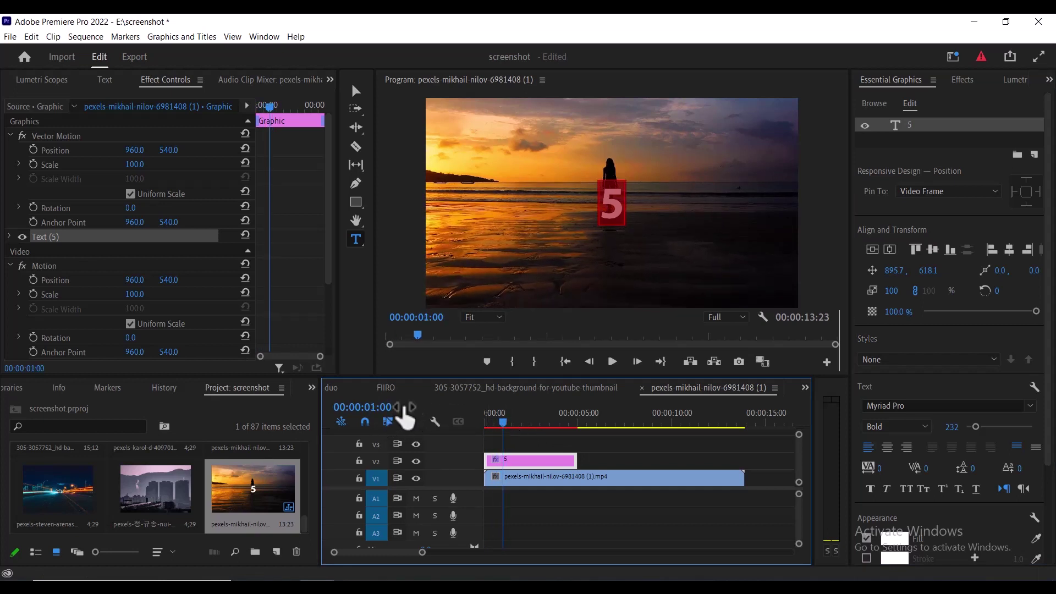
left_click_drag(569, 460, 498, 456)
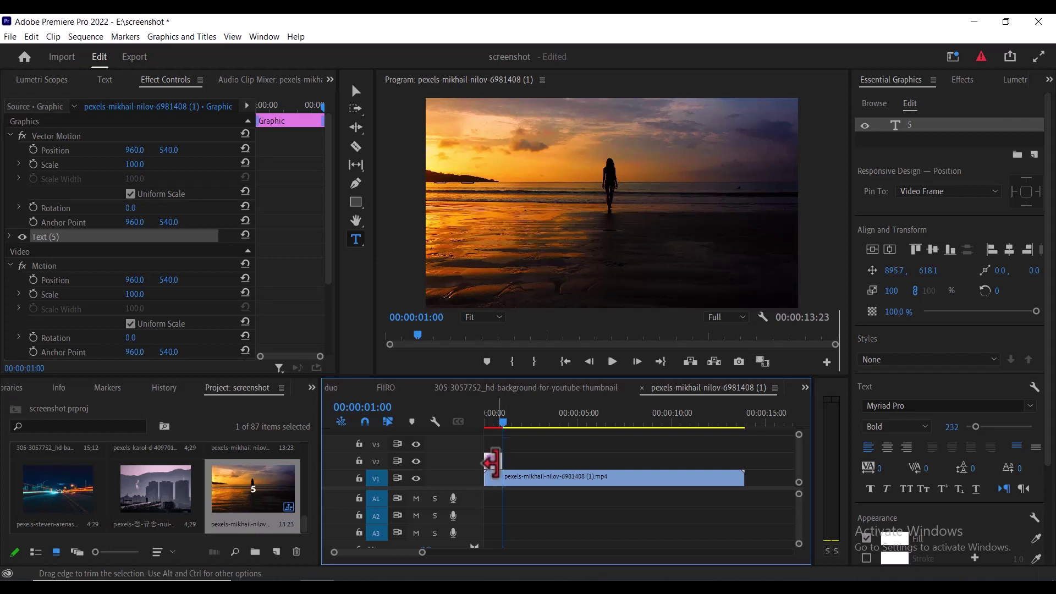
Duplicate the one-second title clip and close the gaps so five copies sit end to end.
left_click_drag(496, 464, 576, 468)
left_click(527, 423)
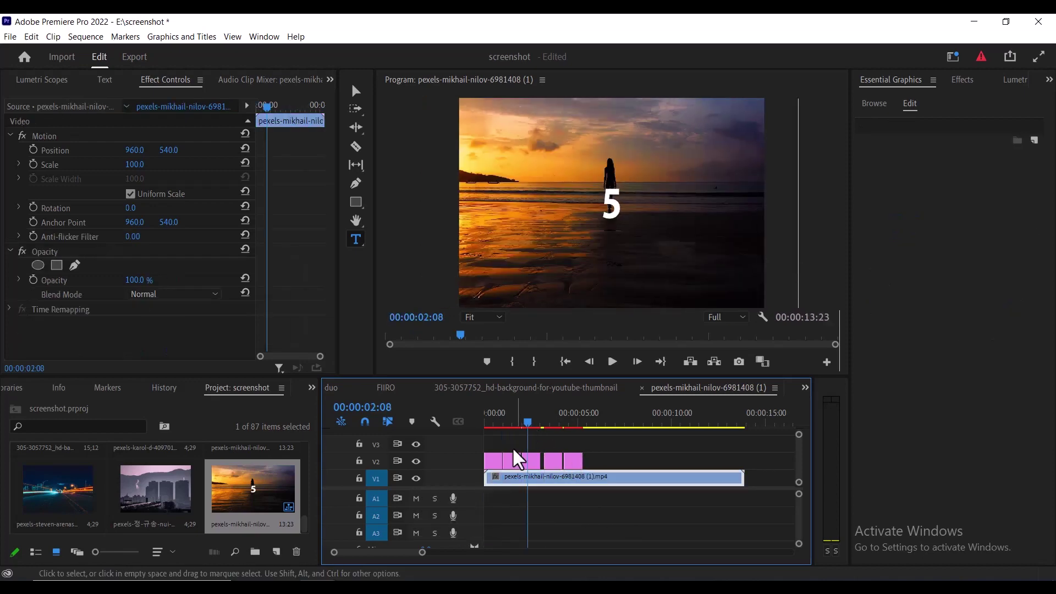
left_click_drag(422, 551, 391, 552)
left_click(593, 460)
left_click_drag(648, 467, 690, 464)
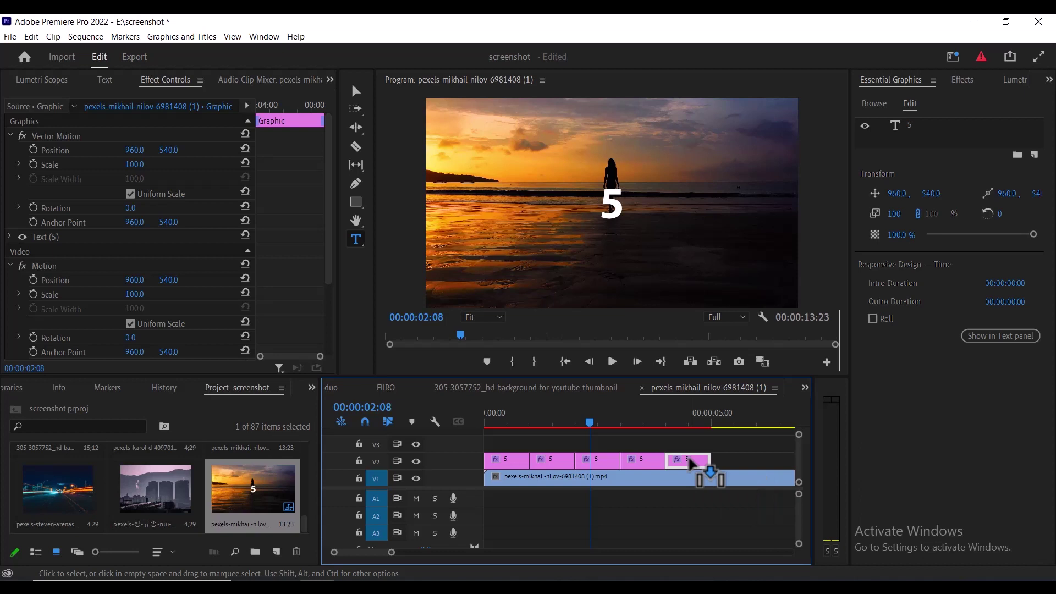
Change the second and third title copies to read 4 and 3.
left_click(553, 456)
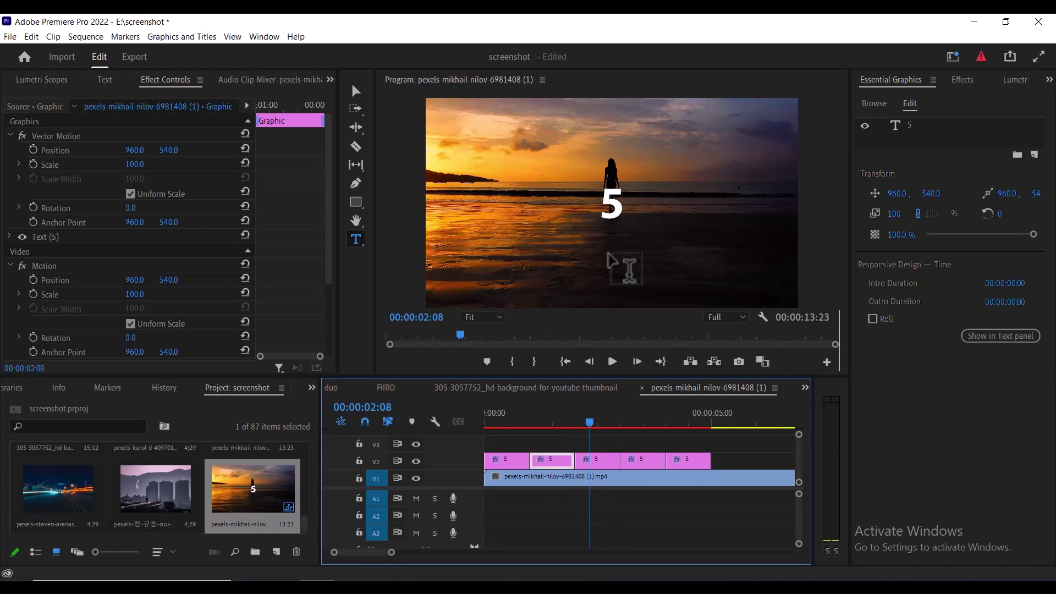
left_click(621, 208)
double_click(614, 207)
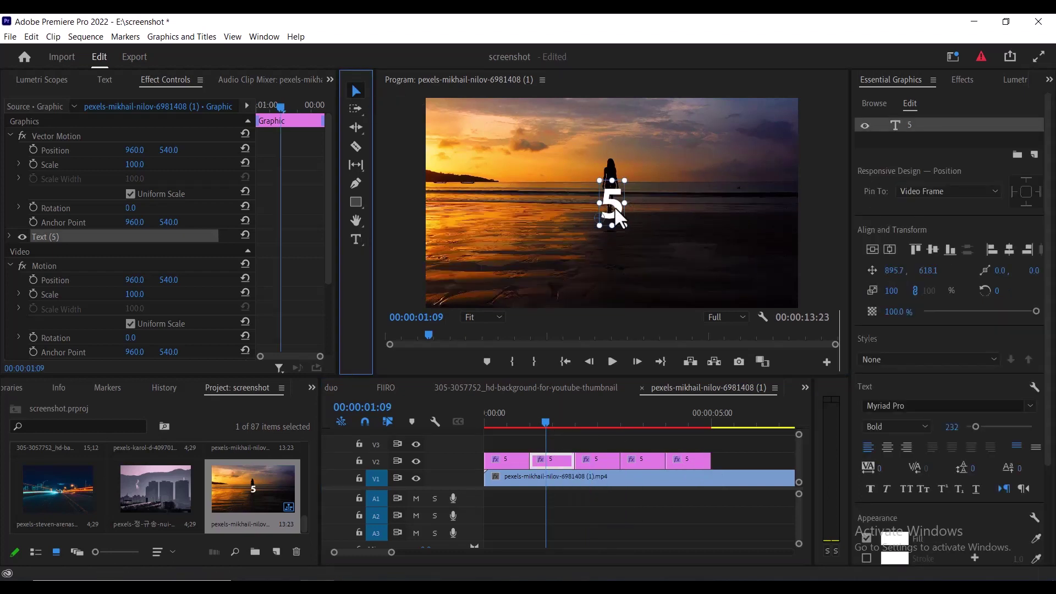
type("4")
left_click(595, 423)
left_click(596, 459)
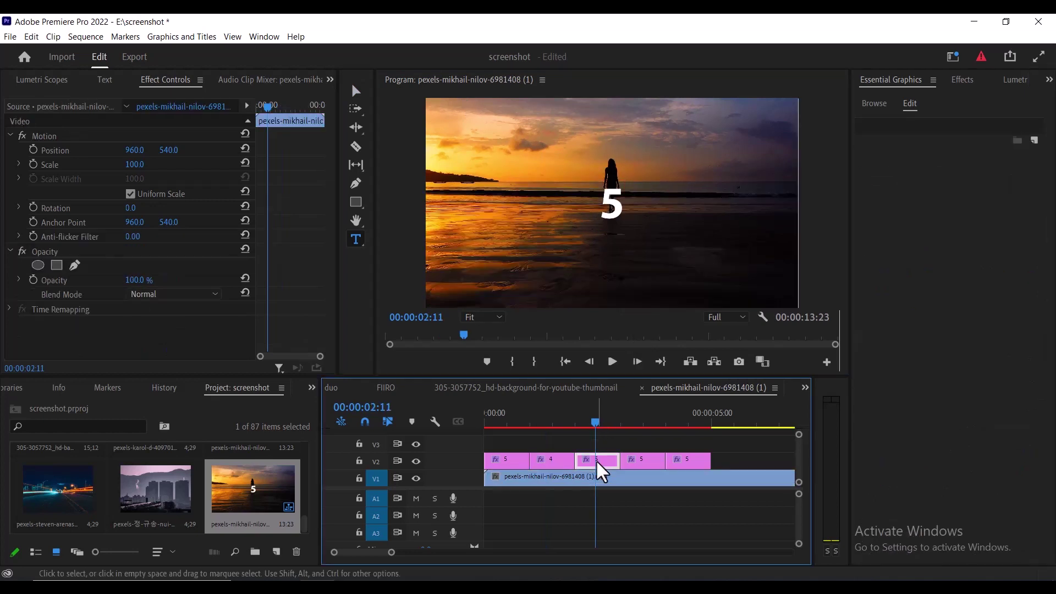
double_click(627, 220)
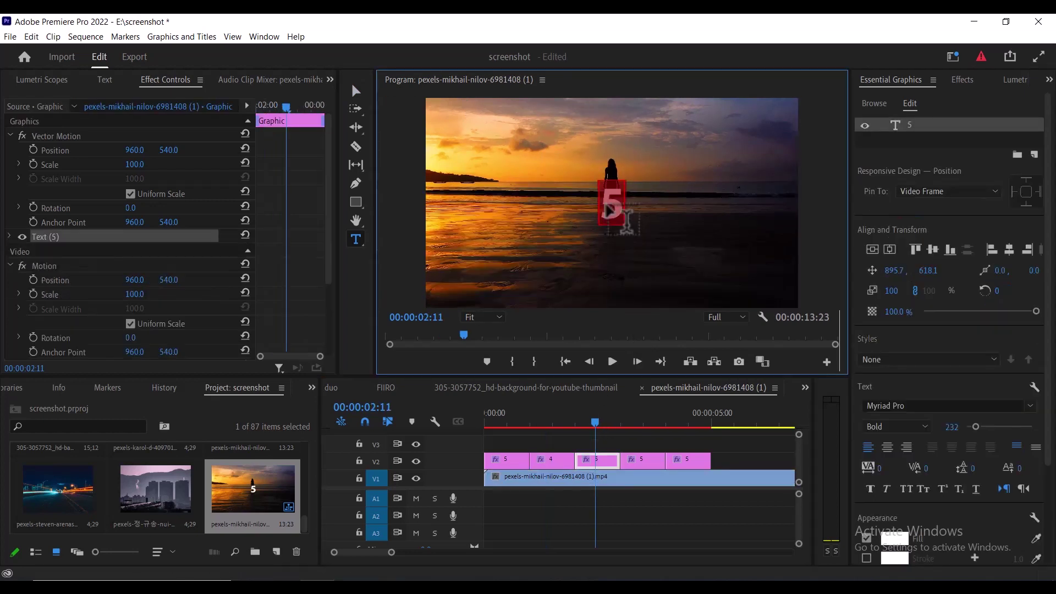
type("3")
Change the fourth and fifth copies to read 2 and 1, then reselect the first clip.
left_click(645, 416)
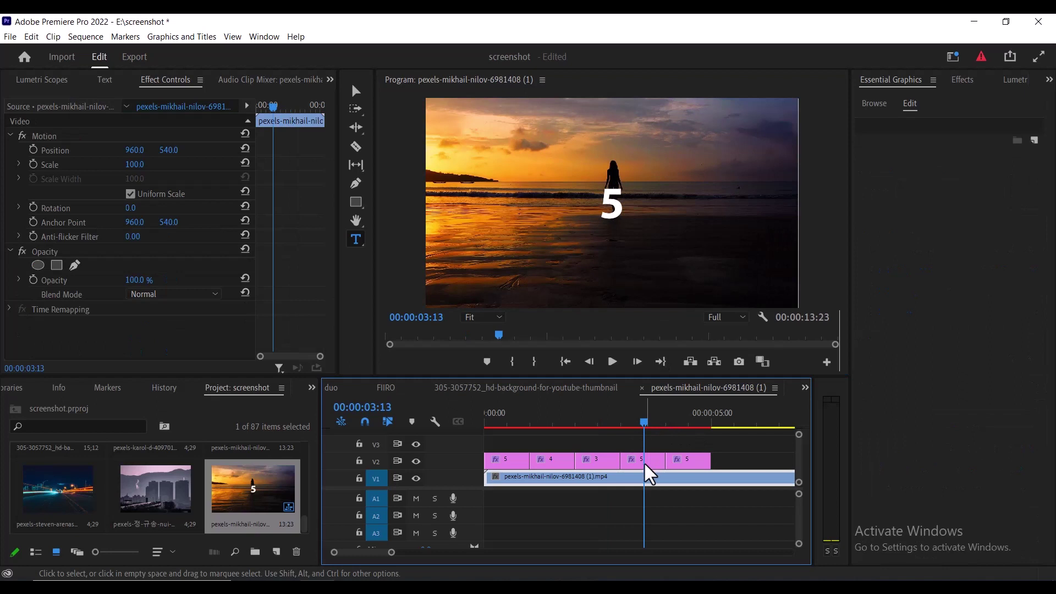
left_click(643, 459)
left_click(616, 220)
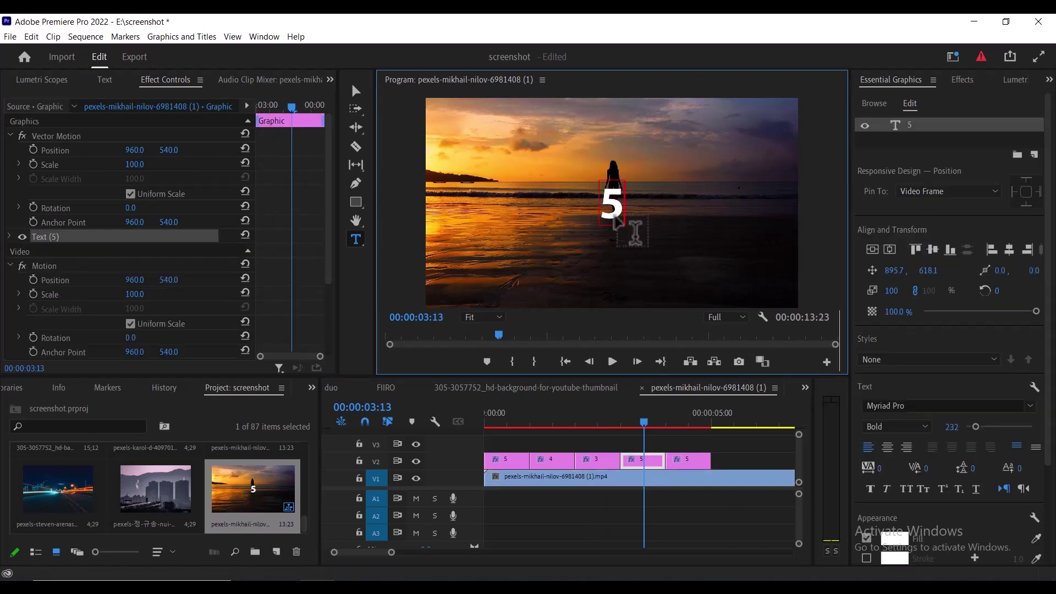
left_click(357, 91)
double_click(610, 204)
type("2")
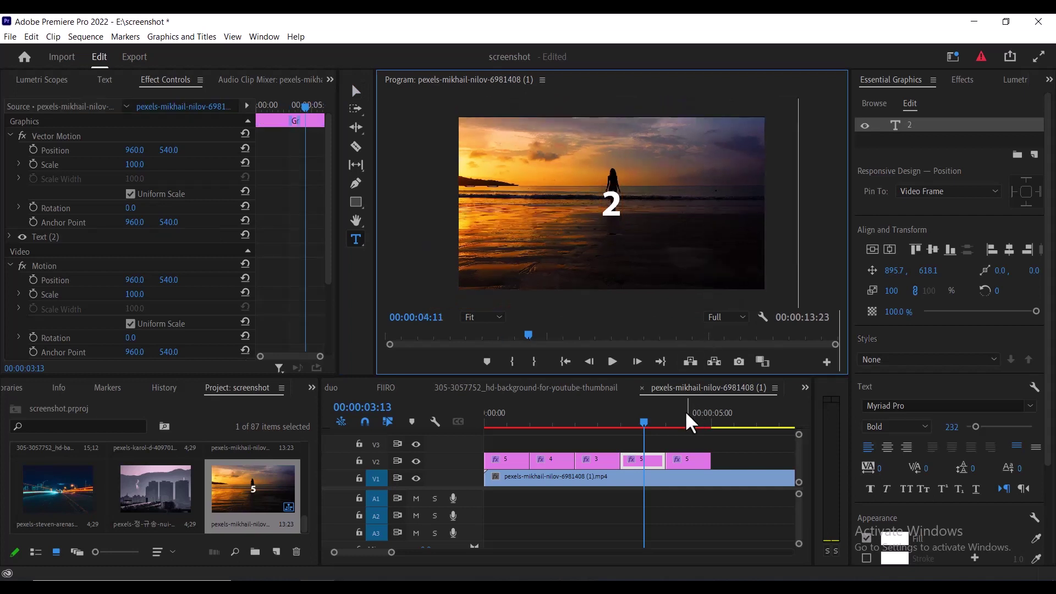
left_click(687, 421)
left_click(690, 461)
double_click(612, 204)
type("1")
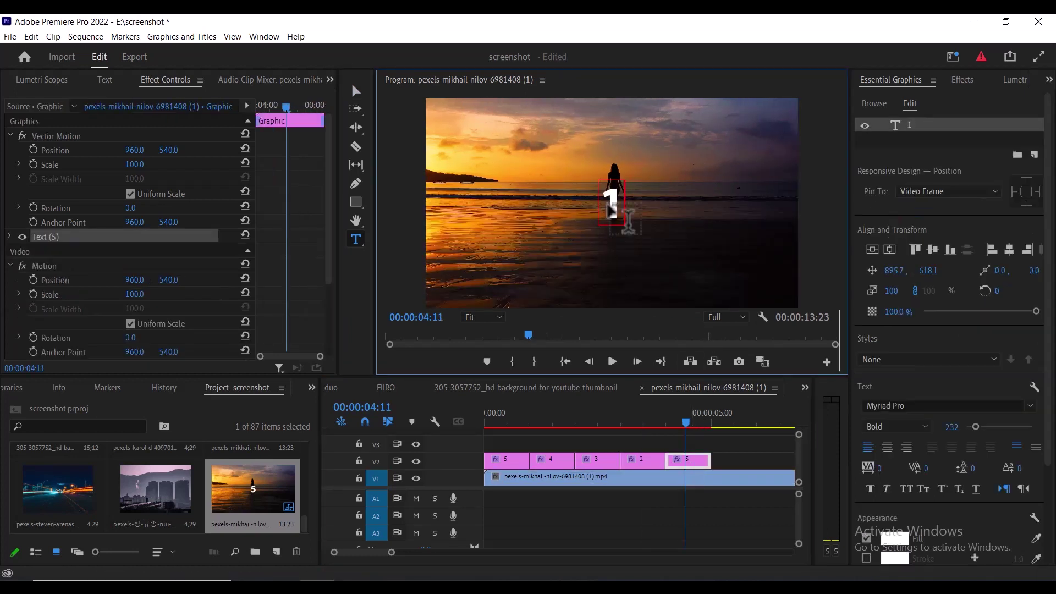
left_click(679, 480)
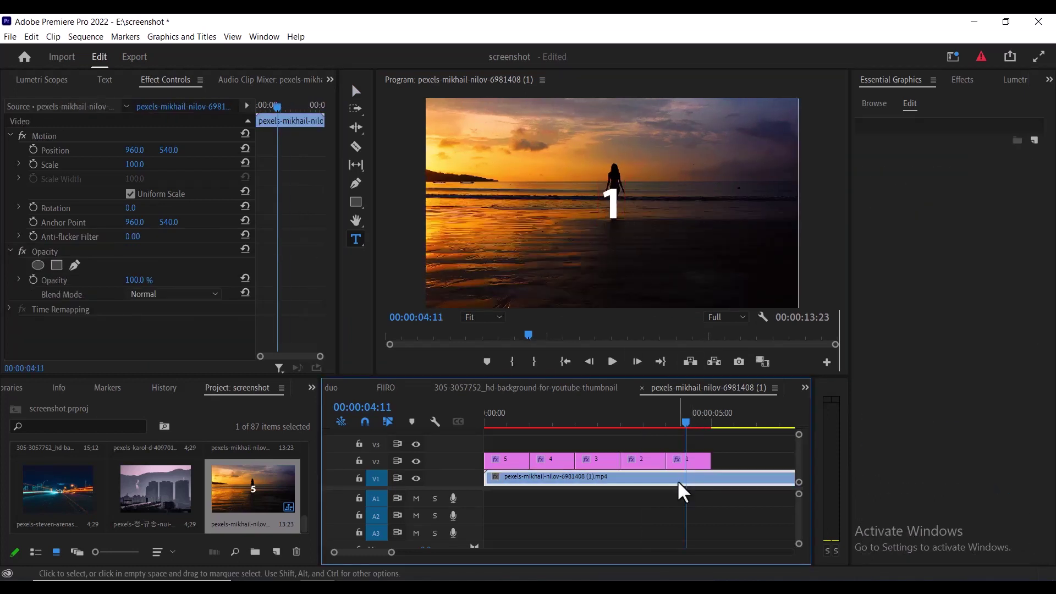
left_click(511, 418)
left_click(509, 461)
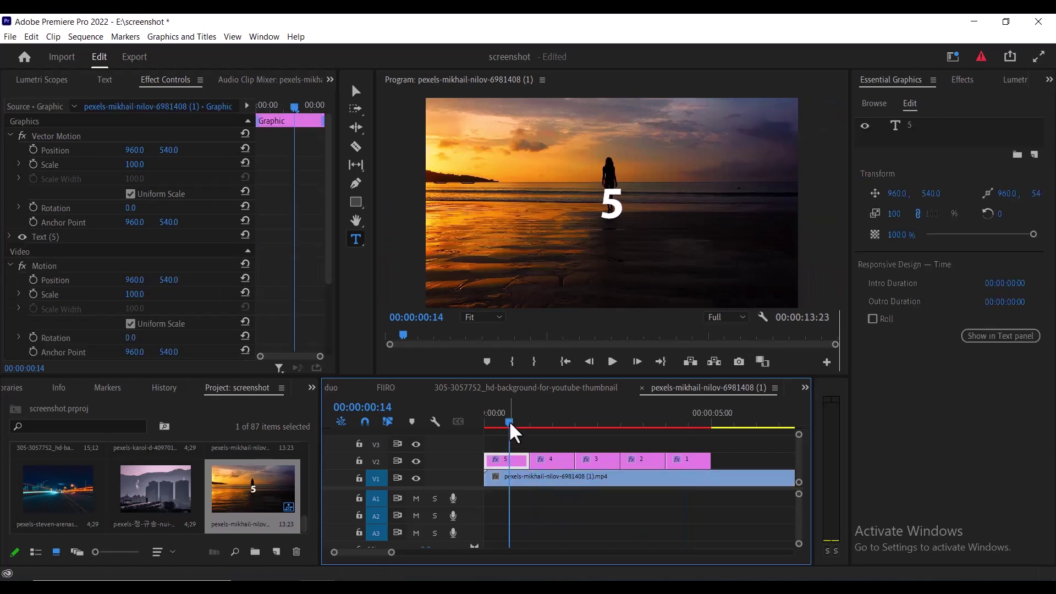
Keyframe the 5 title's Scale from 100 at its start to 300 at the clip end.
left_click_drag(510, 424, 480, 423)
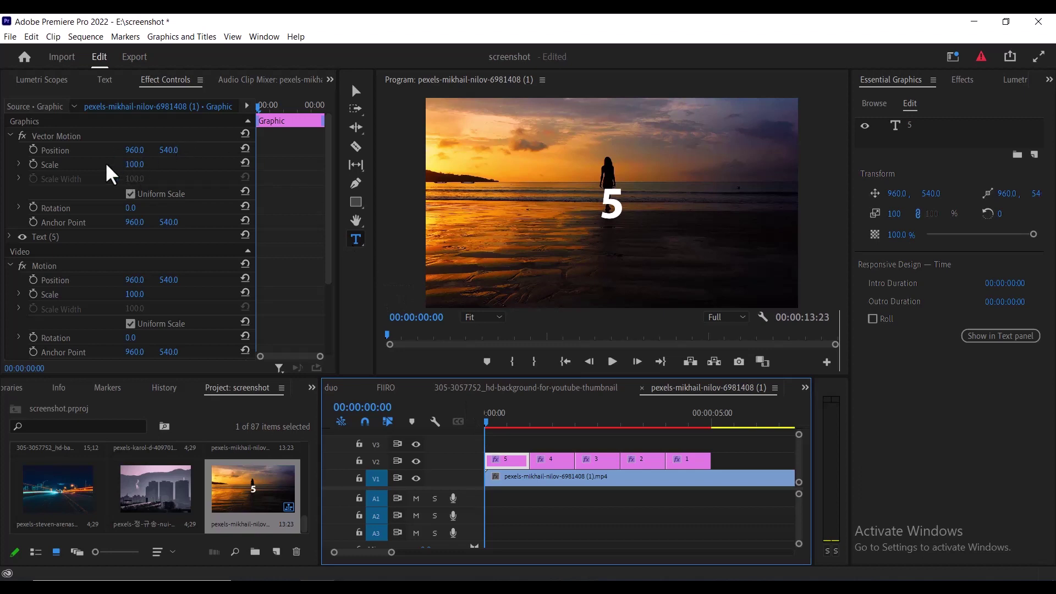
left_click(32, 164)
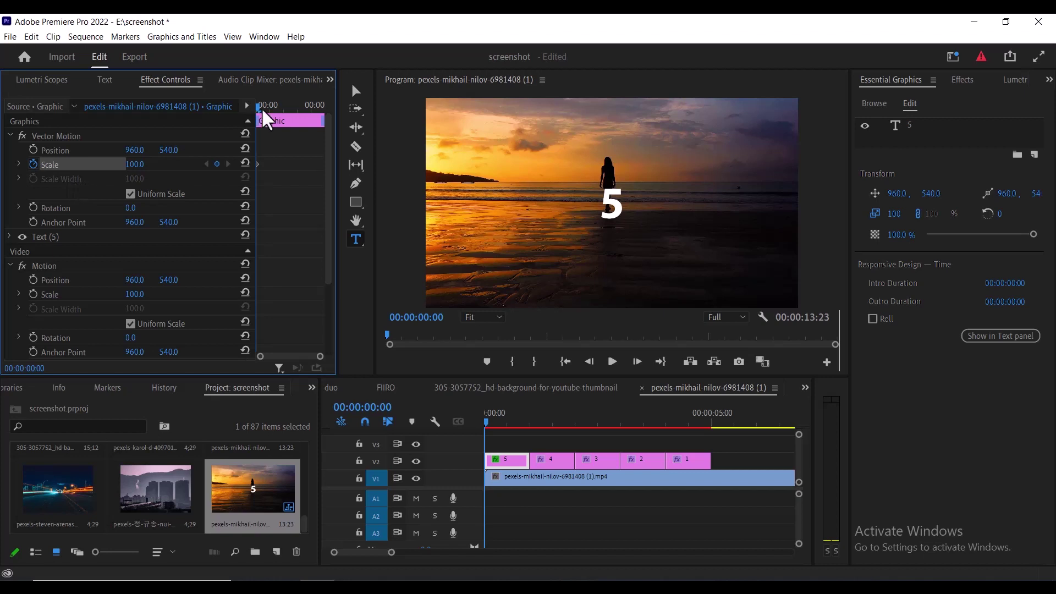
left_click_drag(259, 107, 313, 107)
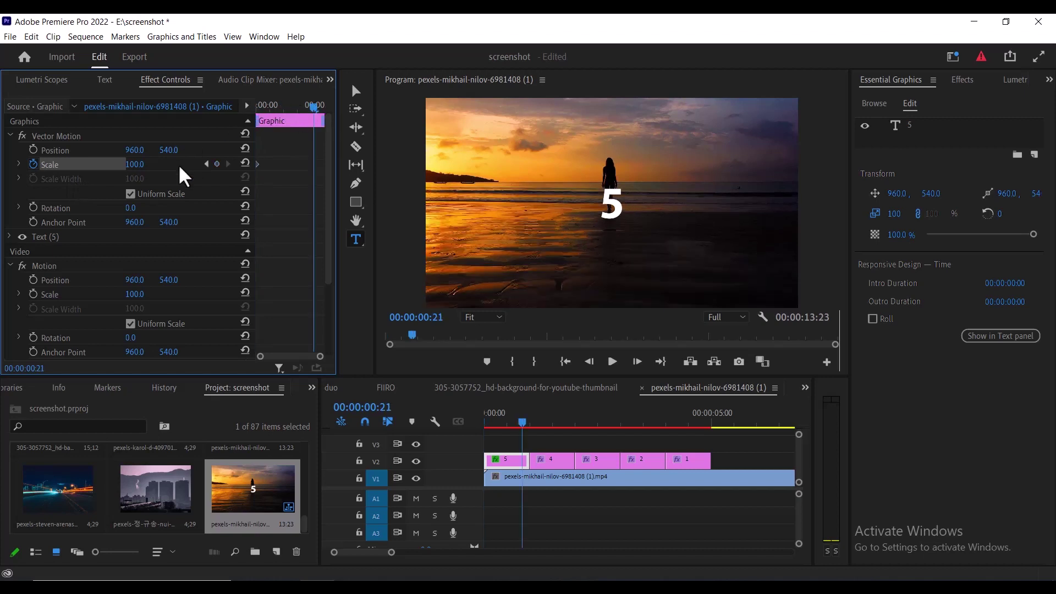
left_click(135, 164)
type("300")
key("Return")
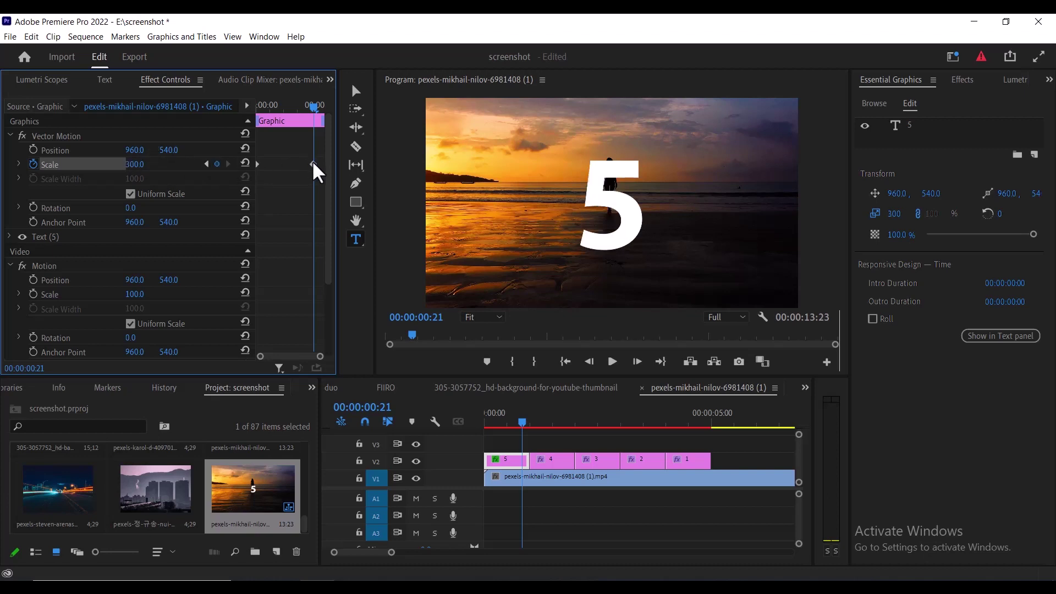
left_click_drag(313, 164, 329, 163)
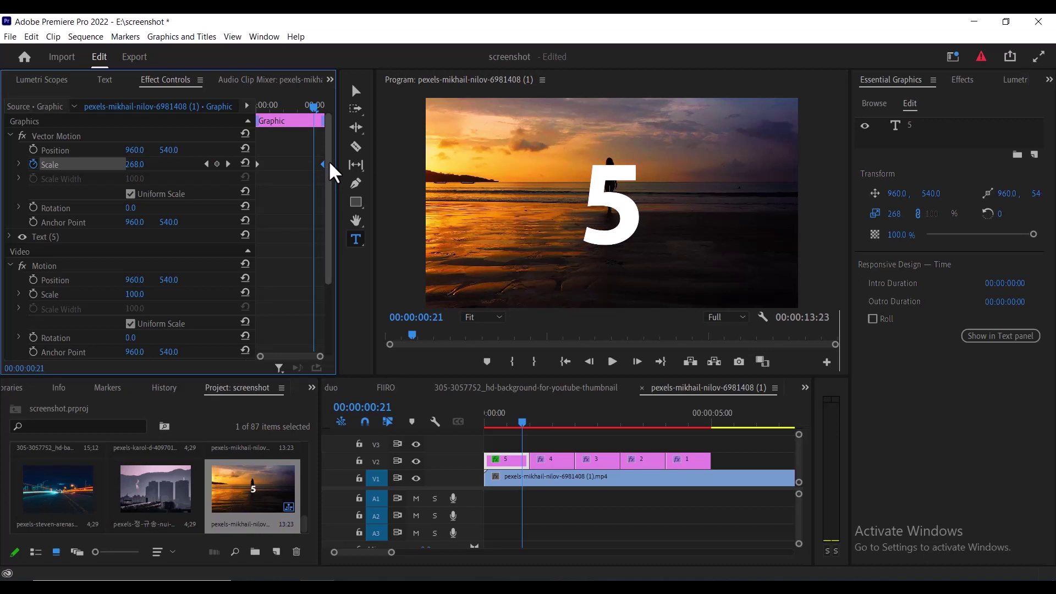
Copy the 5's Vector Motion animation onto the 4, 3, 2 and 1 clips and render previews.
left_click(103, 135)
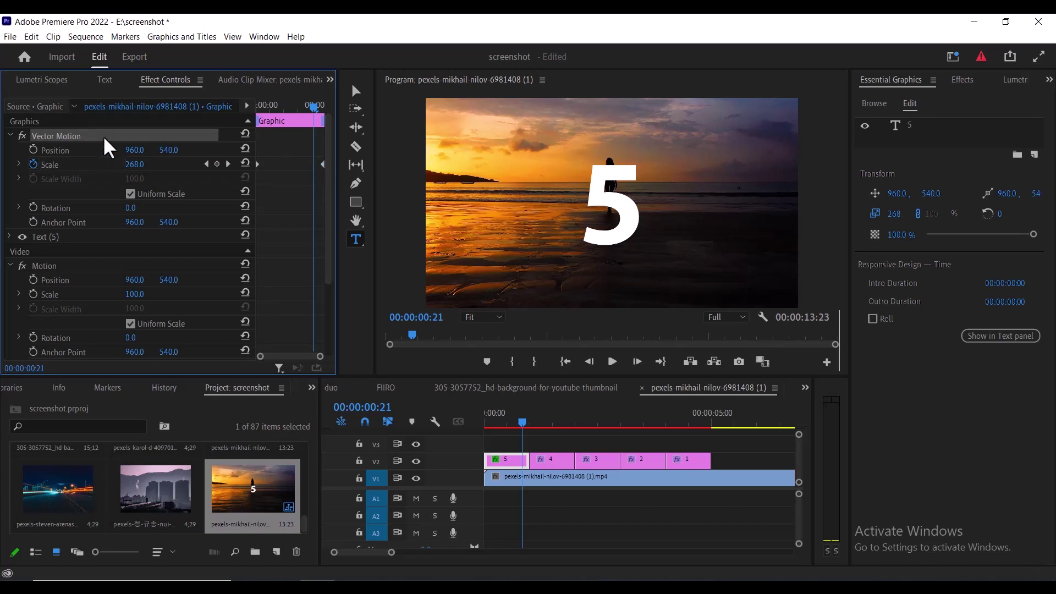
right_click(104, 135)
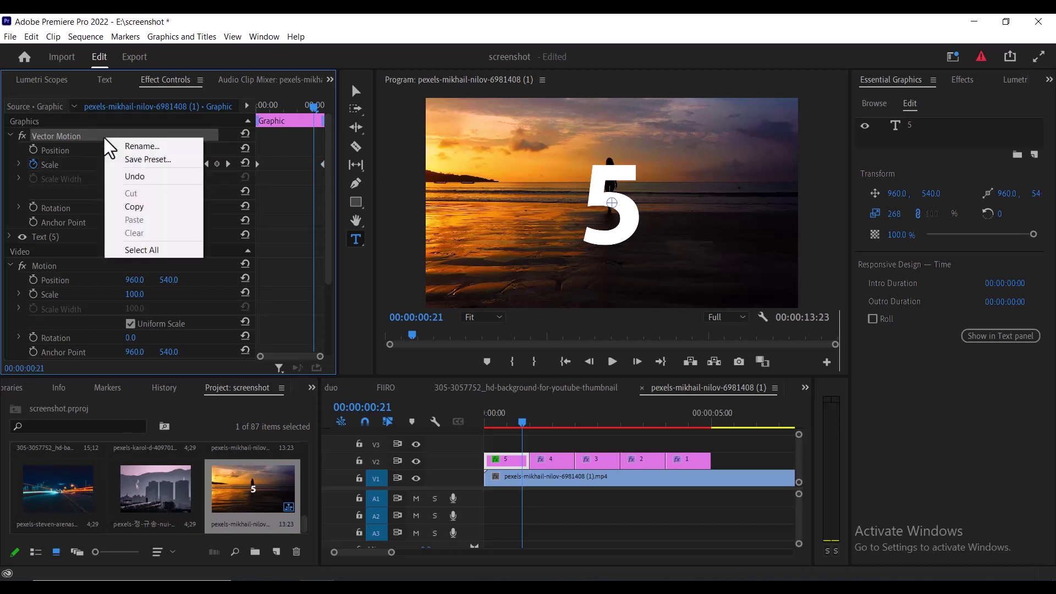
left_click(144, 207)
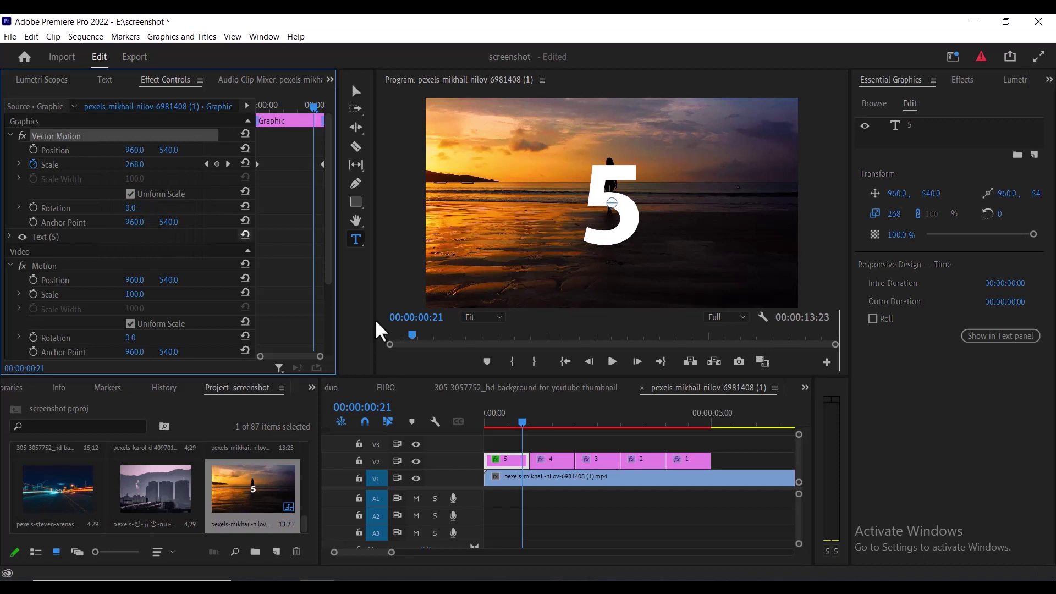
left_click(559, 461)
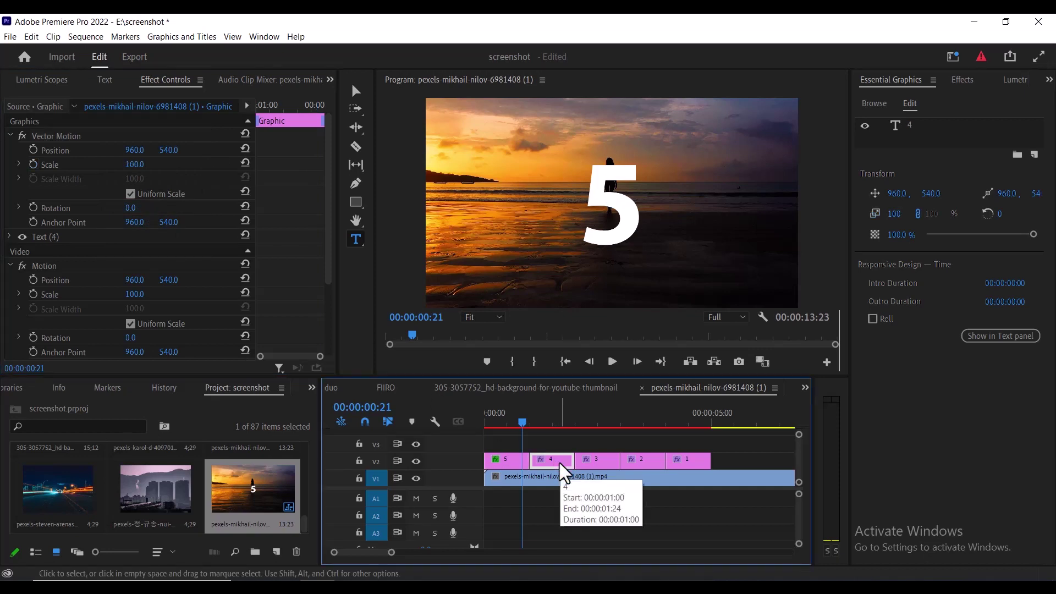
key("ctrl+v")
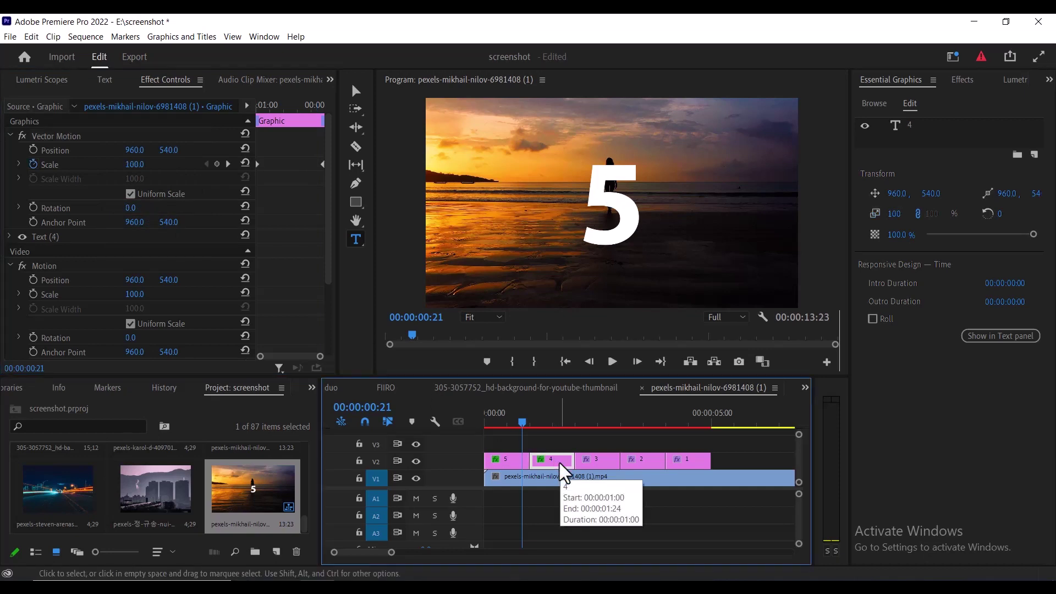
left_click(595, 460)
key("ctrl+v")
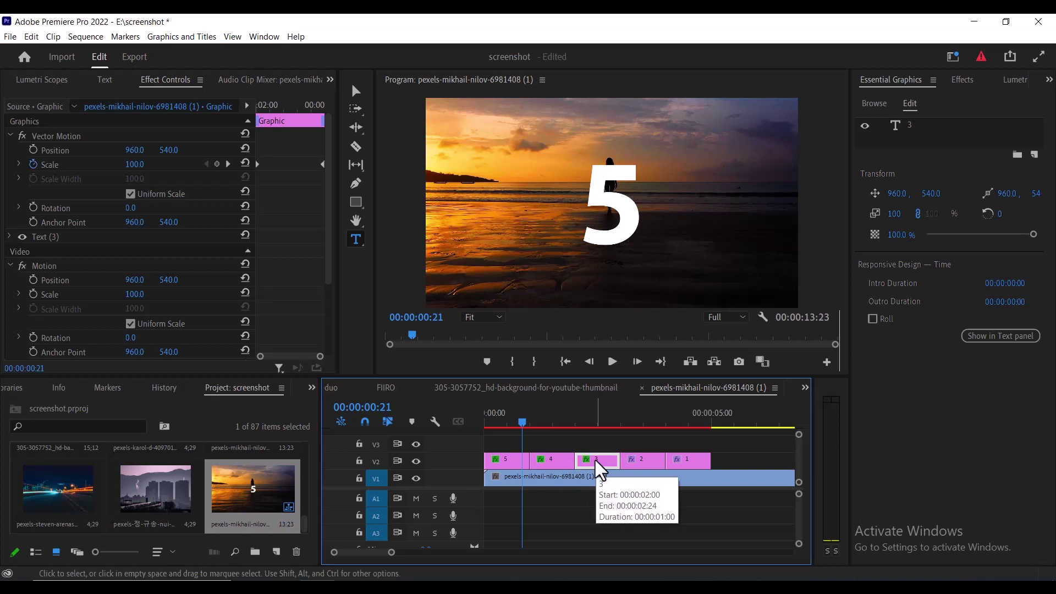
left_click(646, 459)
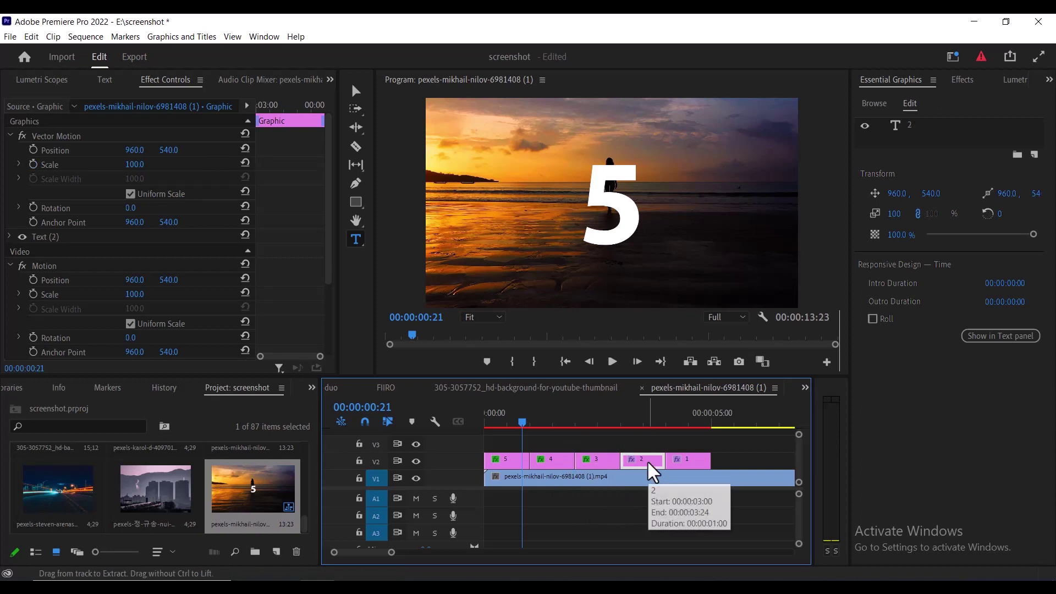
key("ctrl+v")
left_click(690, 460)
key("ctrl+v")
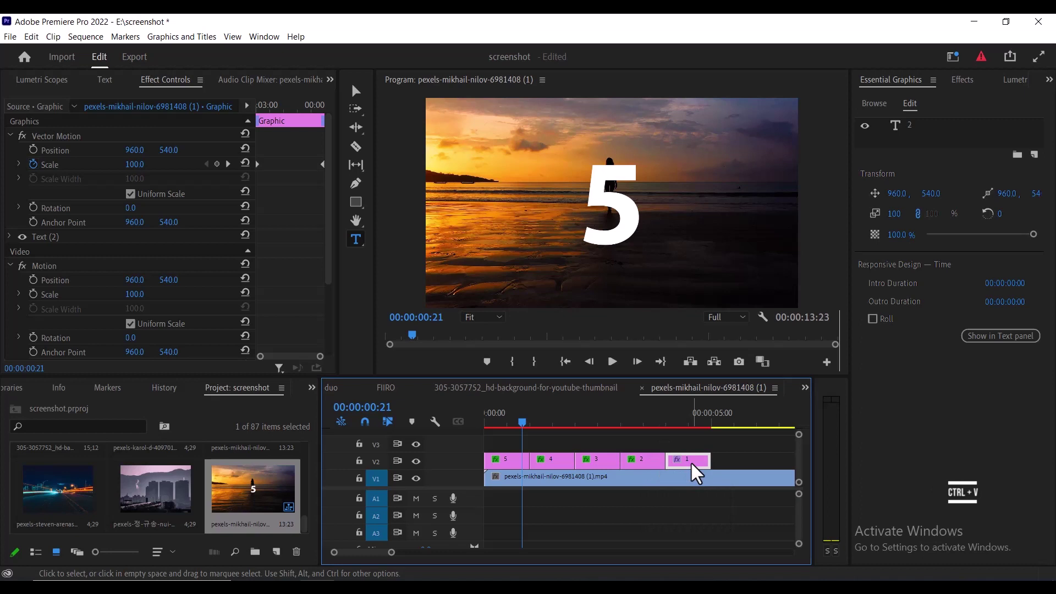
key("Return")
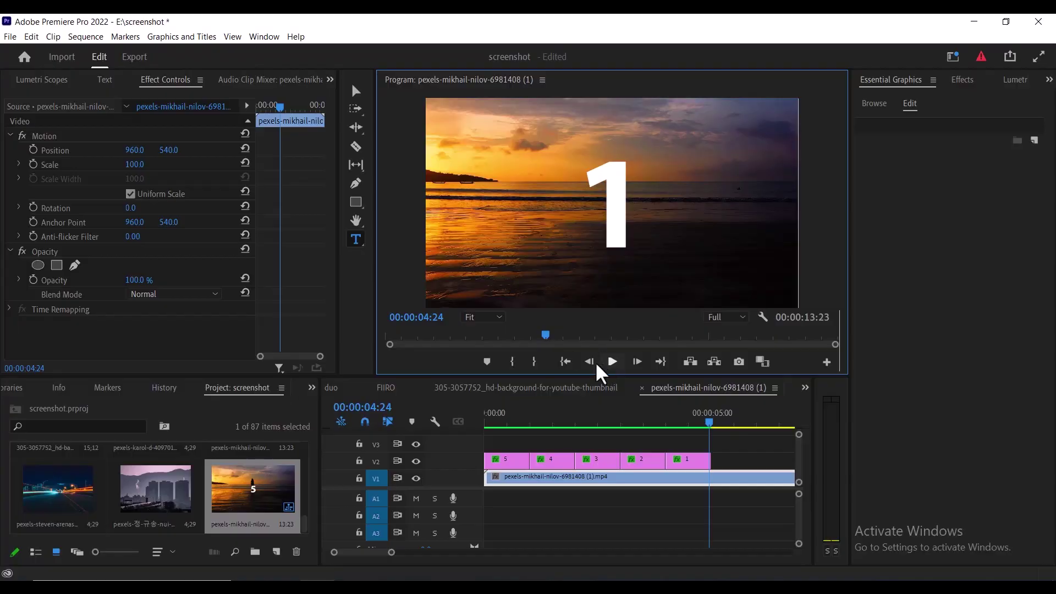
Return the playhead to 00:00:00:00 at the start of the sequence.
left_click(565, 362)
Select the 5 clip and undo the stray move of its end Scale keyframe.
left_click(504, 461)
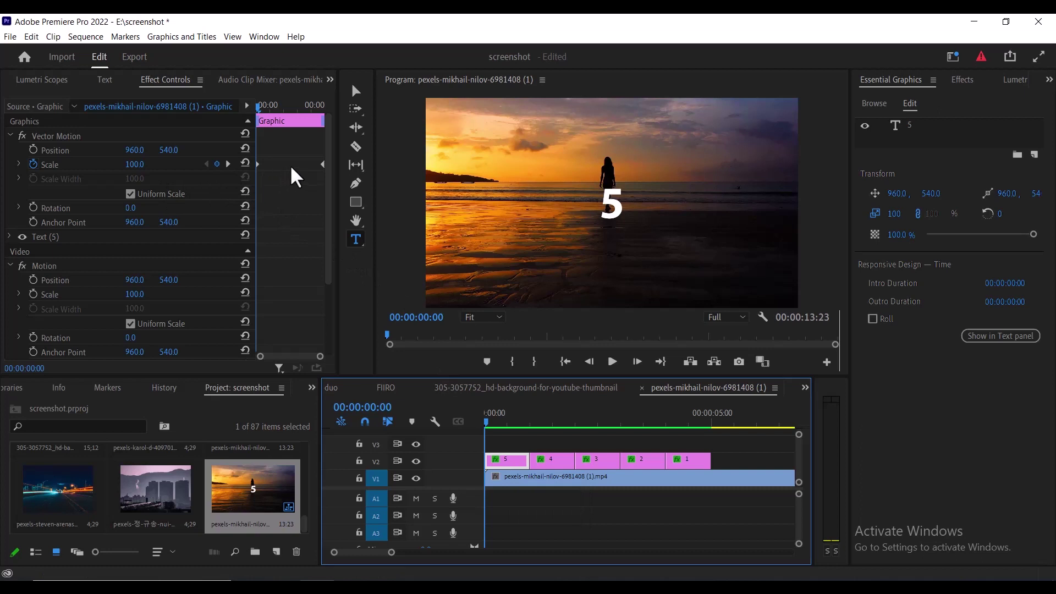
left_click_drag(323, 164, 302, 164)
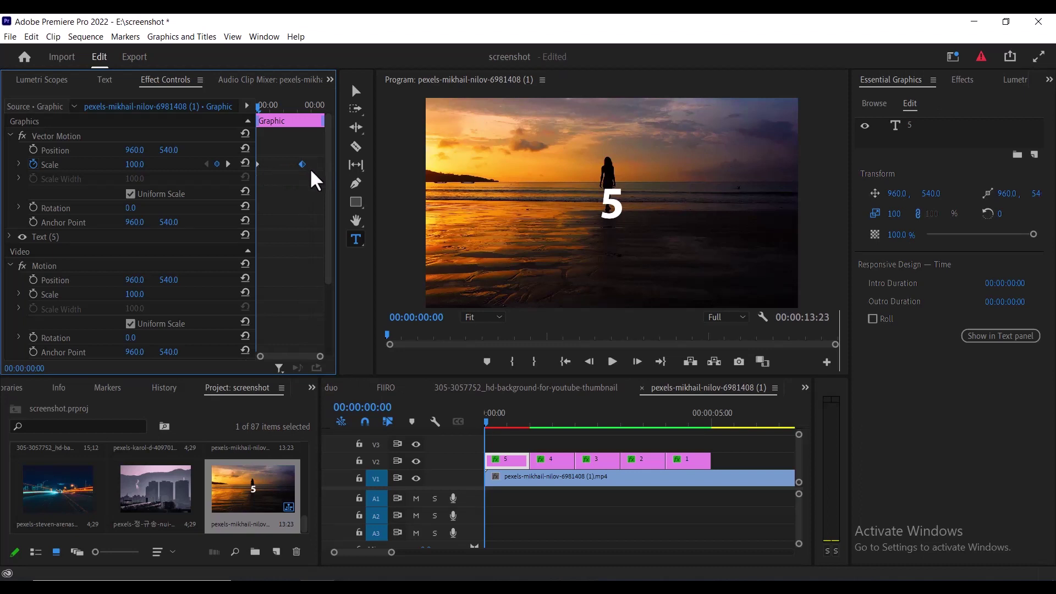
key("ctrl+z")
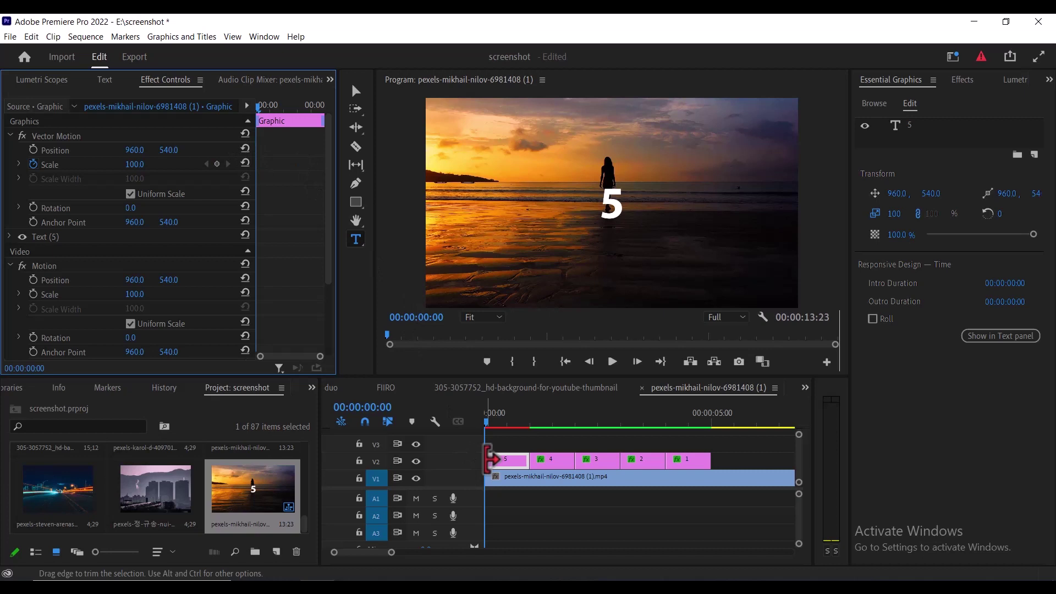
Reverse the 5's animation: Scale 300 at the start, 100 at the clip end.
left_click(136, 165)
type("300")
key("Return")
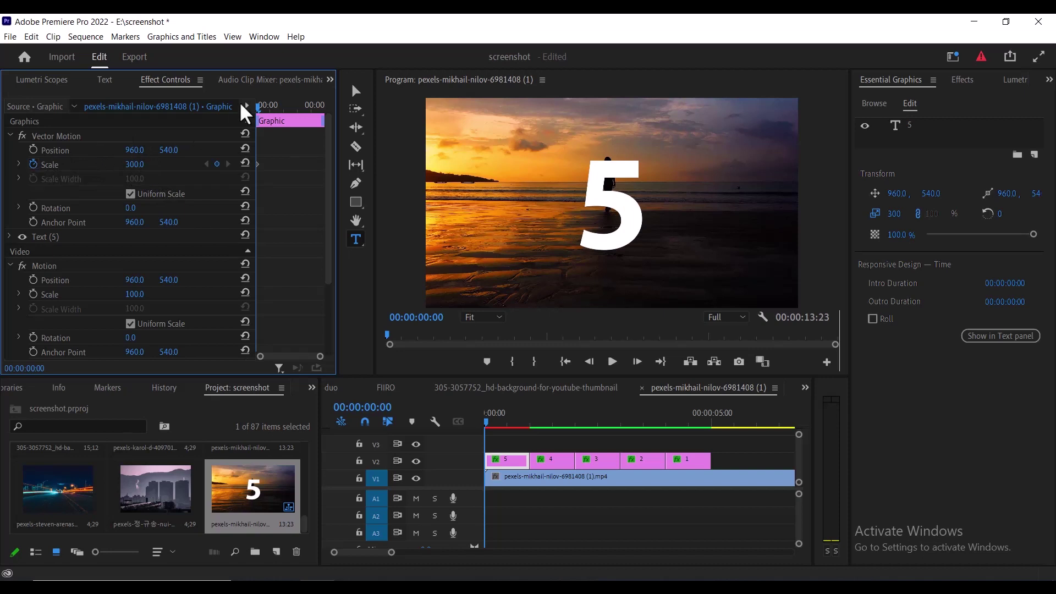
left_click(314, 104)
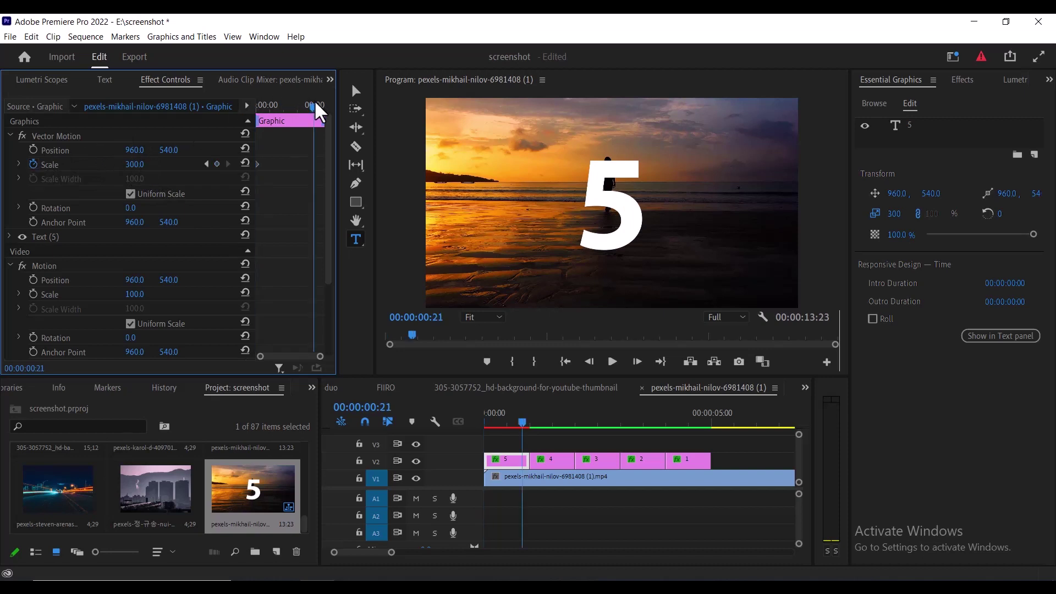
left_click(134, 164)
type("100")
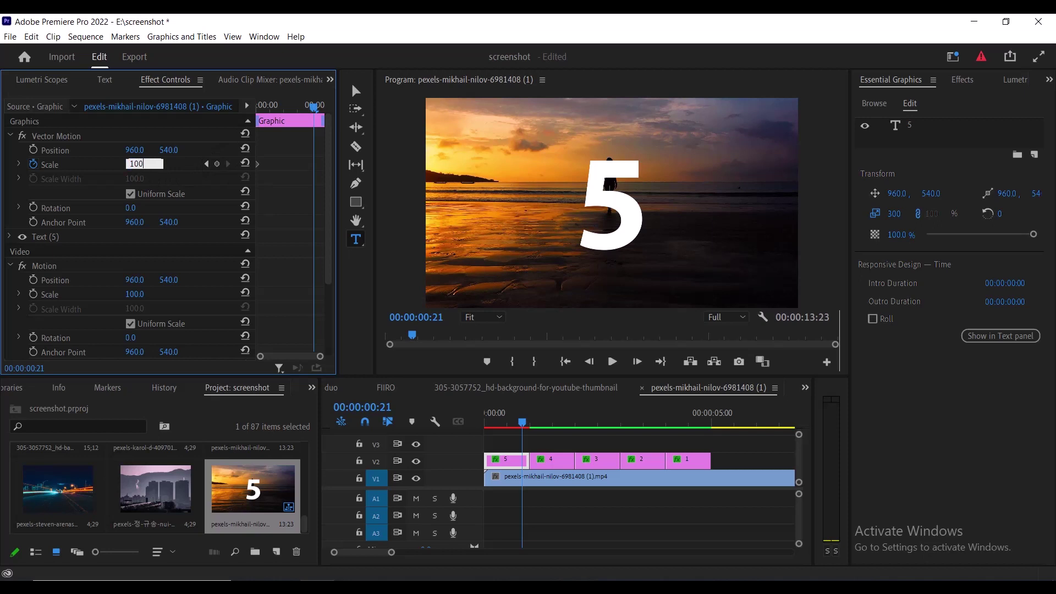
key("Return")
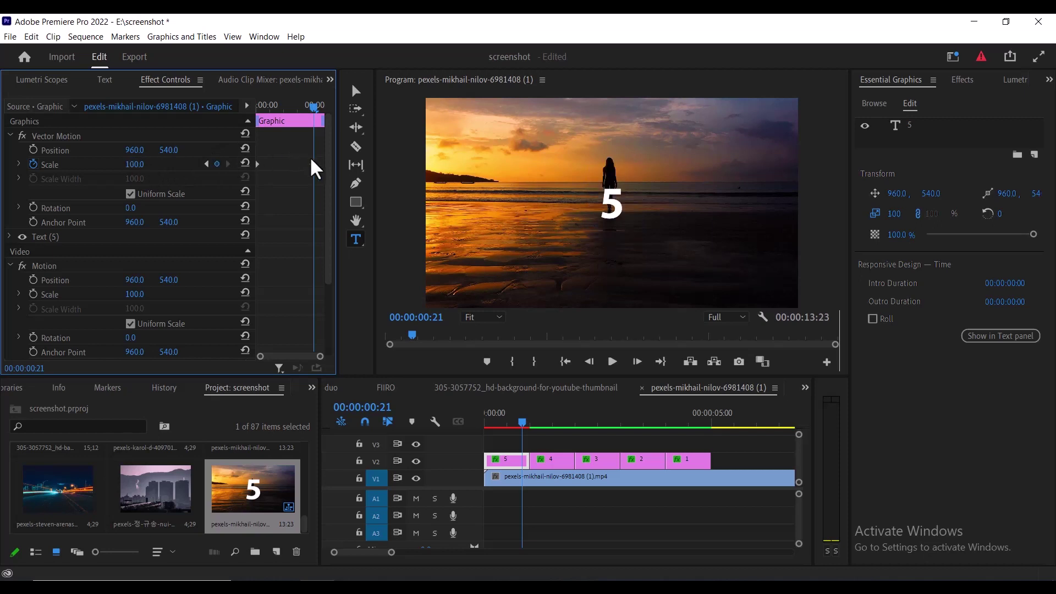
left_click_drag(312, 158, 331, 161)
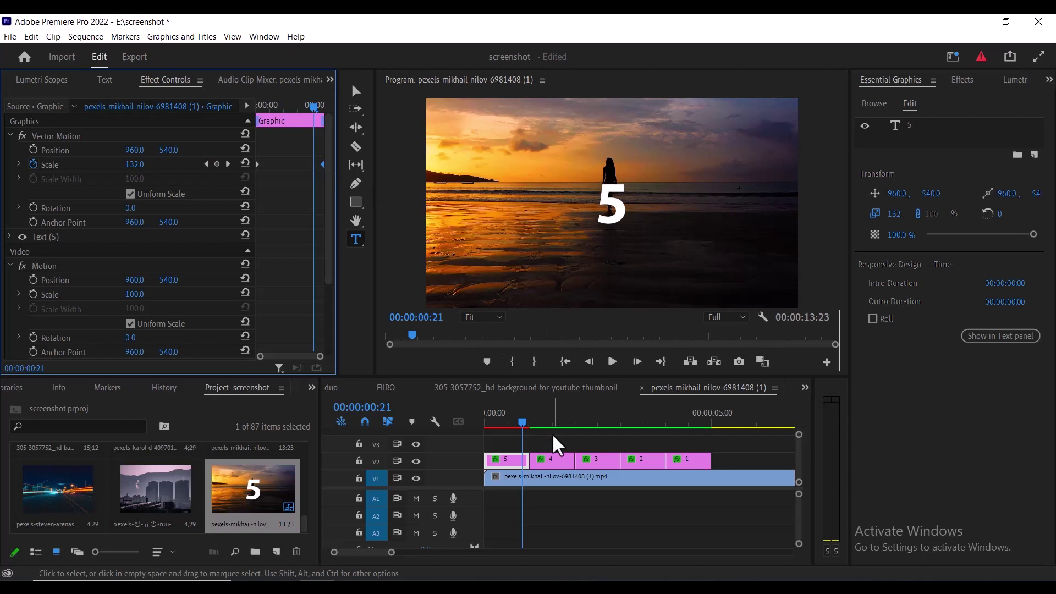
Remove the Scale keyframes from the 4, 3, 2 and 1 clips, confirming each deletion.
left_click(552, 461)
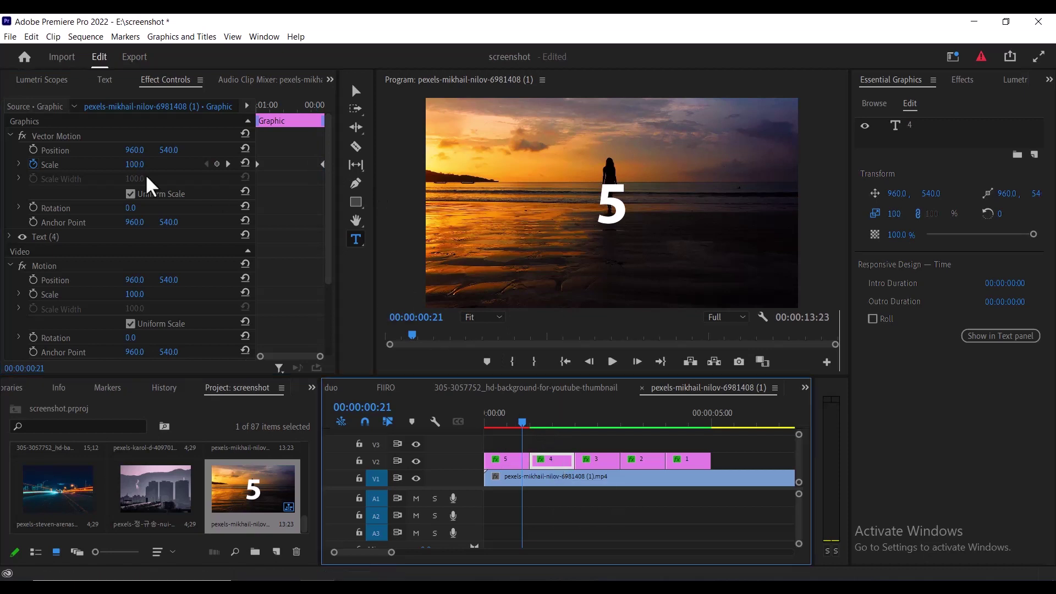
left_click(33, 164)
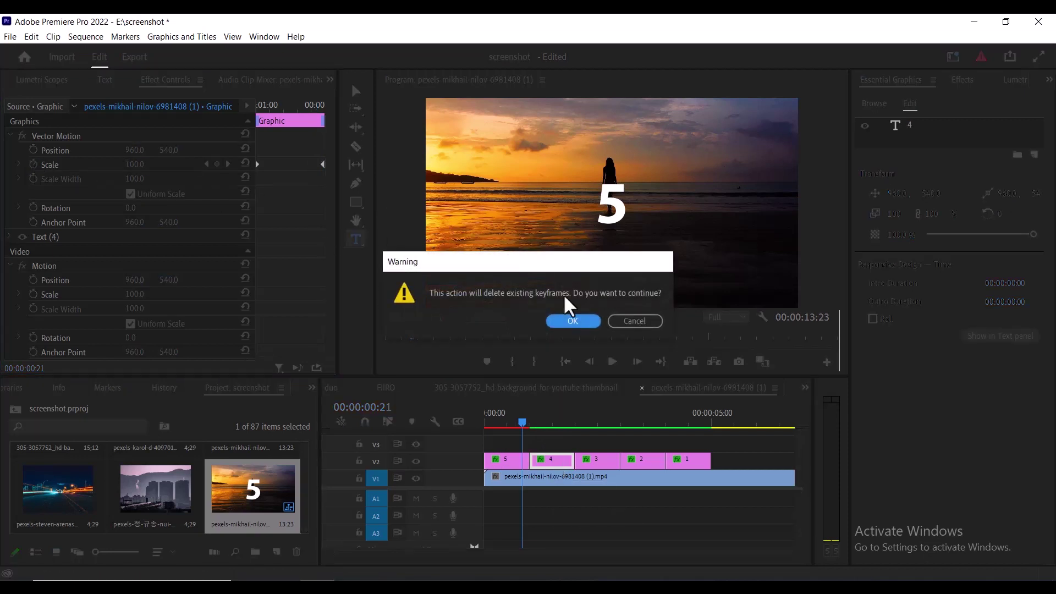
left_click(569, 319)
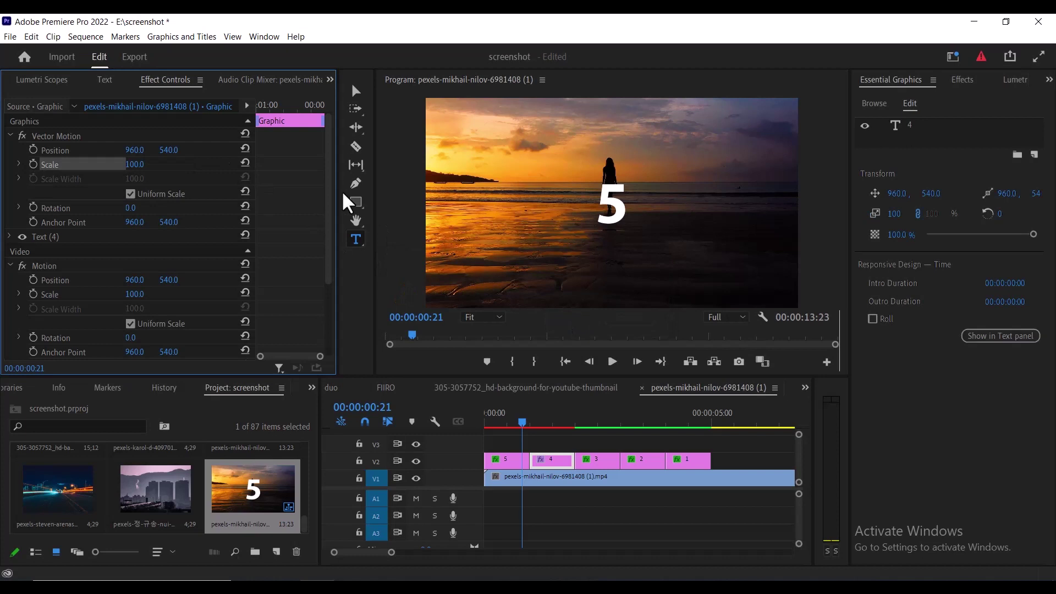
left_click(602, 456)
left_click(34, 160)
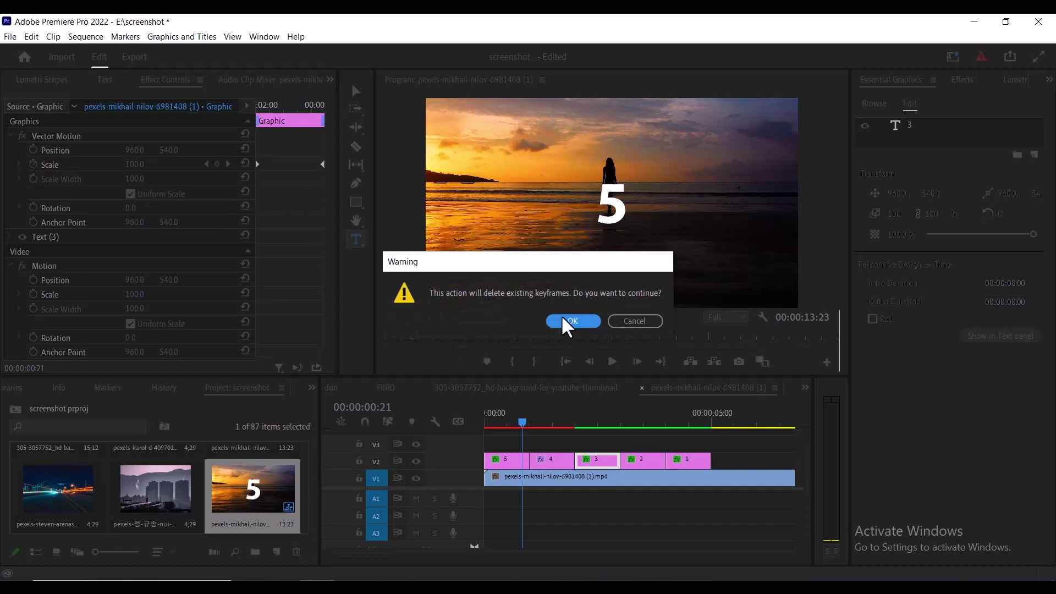
left_click(566, 324)
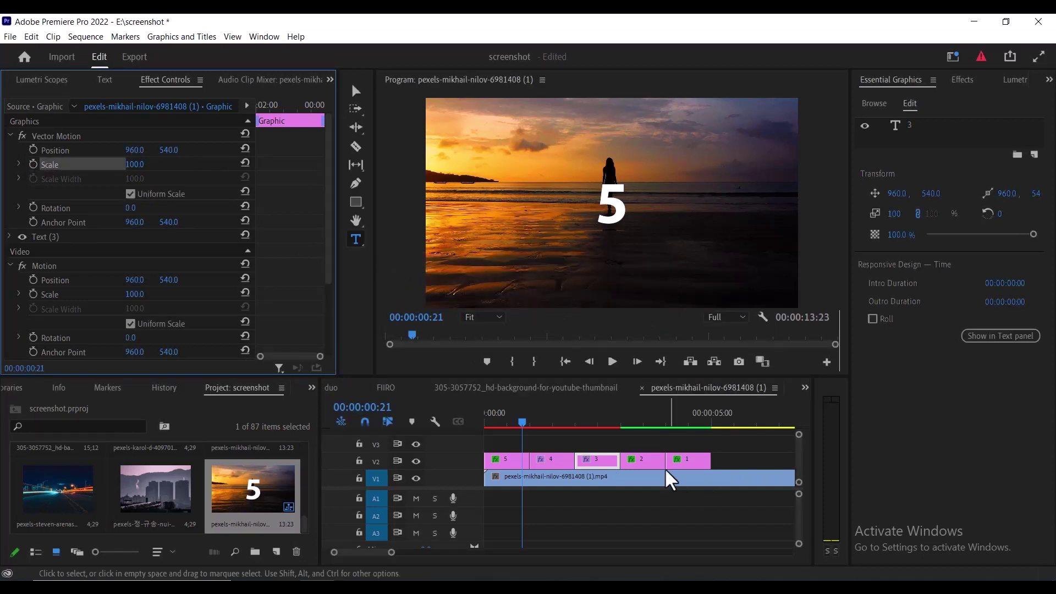
left_click(645, 458)
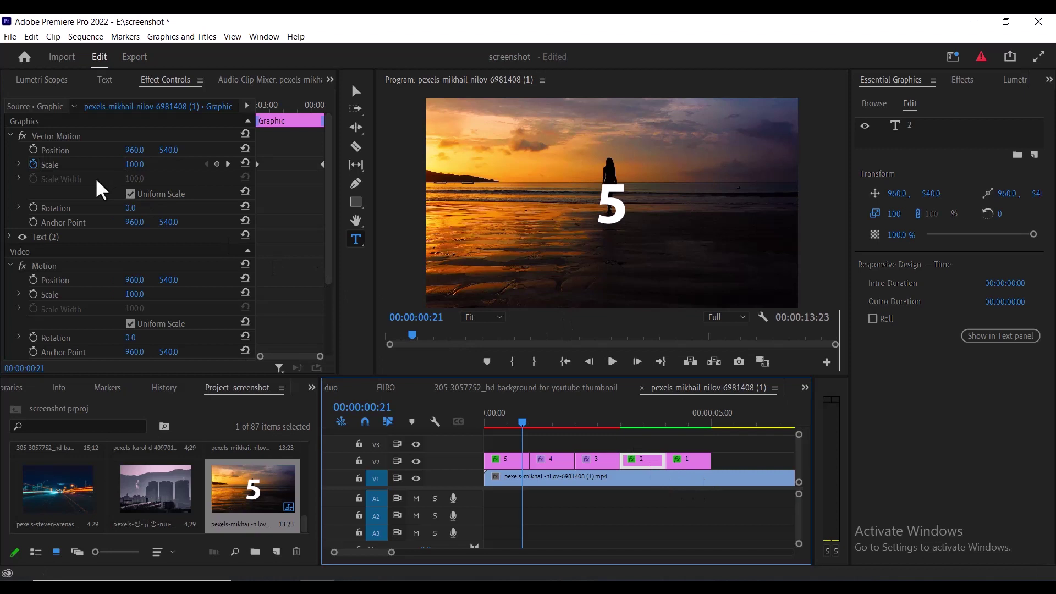
left_click(33, 163)
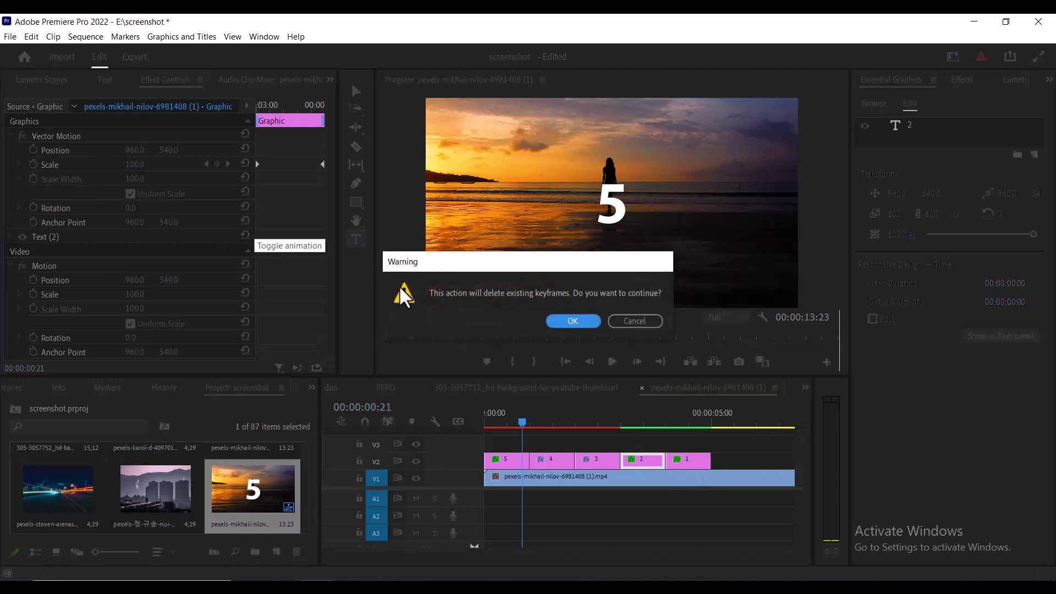
left_click(558, 319)
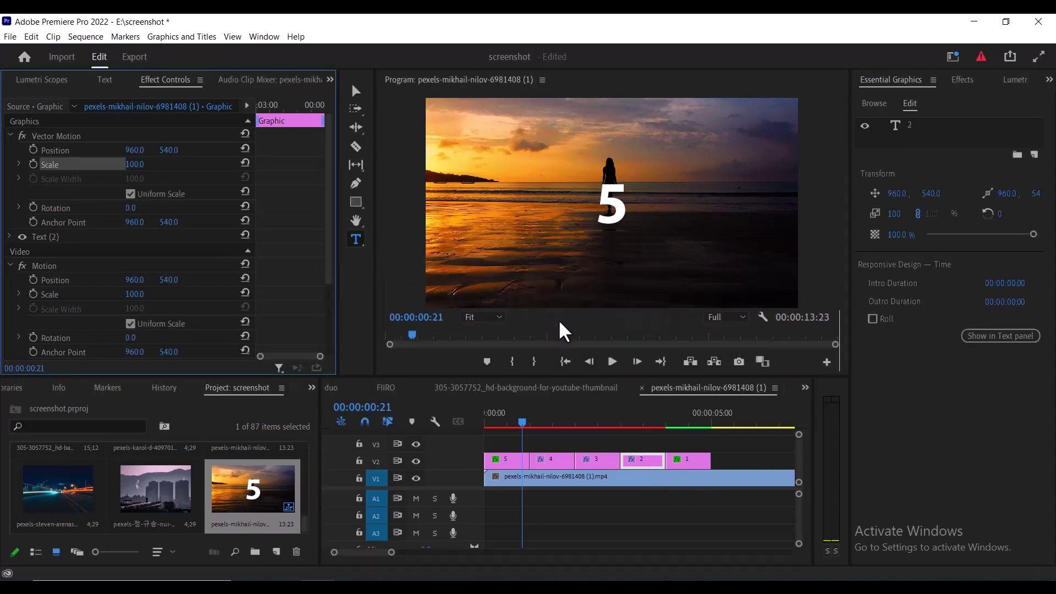
left_click(692, 460)
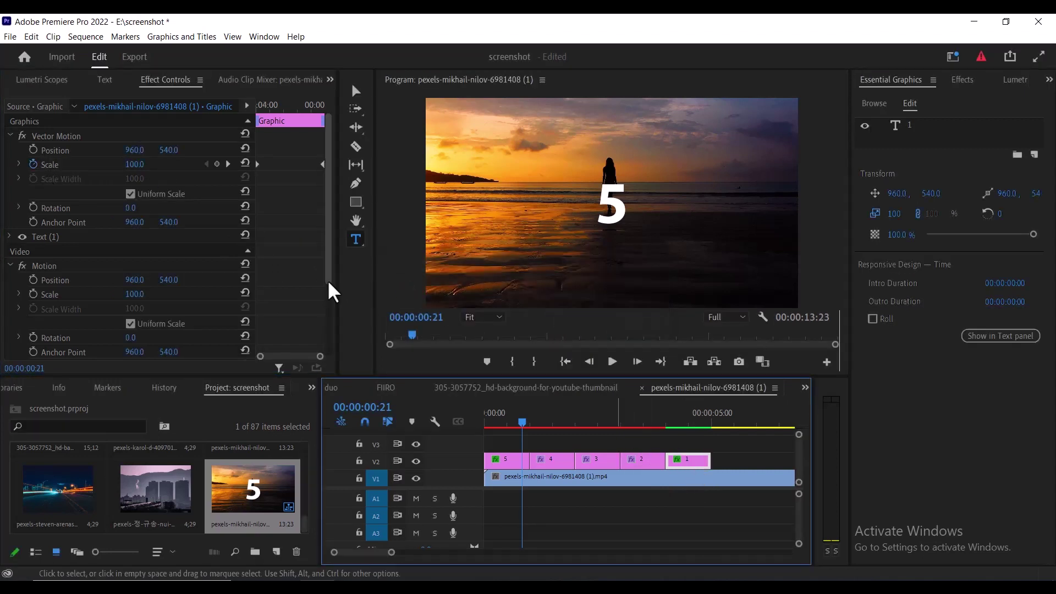
left_click(34, 164)
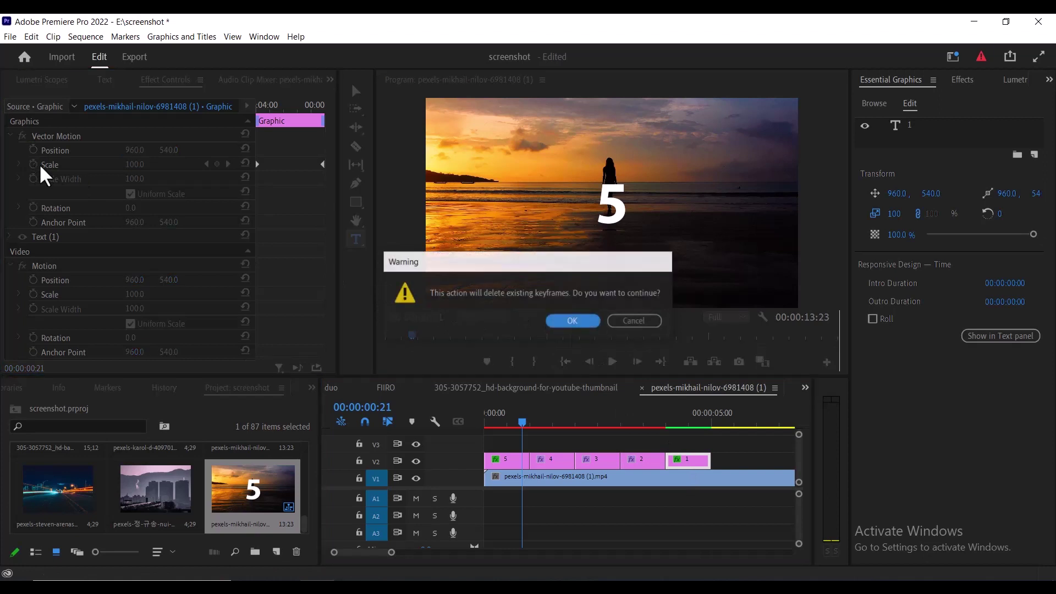
left_click(568, 329)
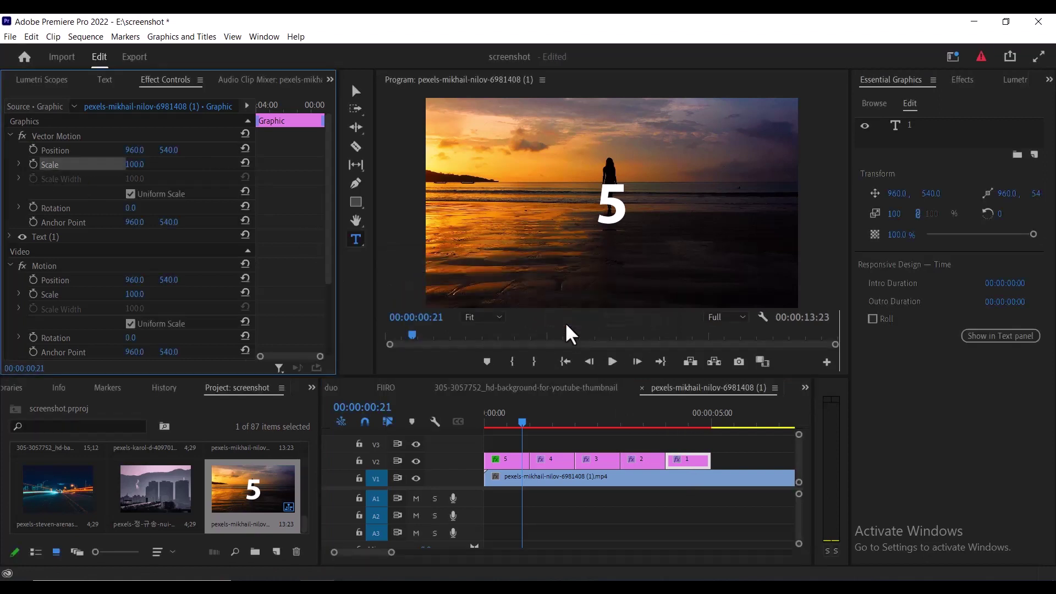
Copy the Vector Motion effect from the 5 clip.
left_click(517, 460)
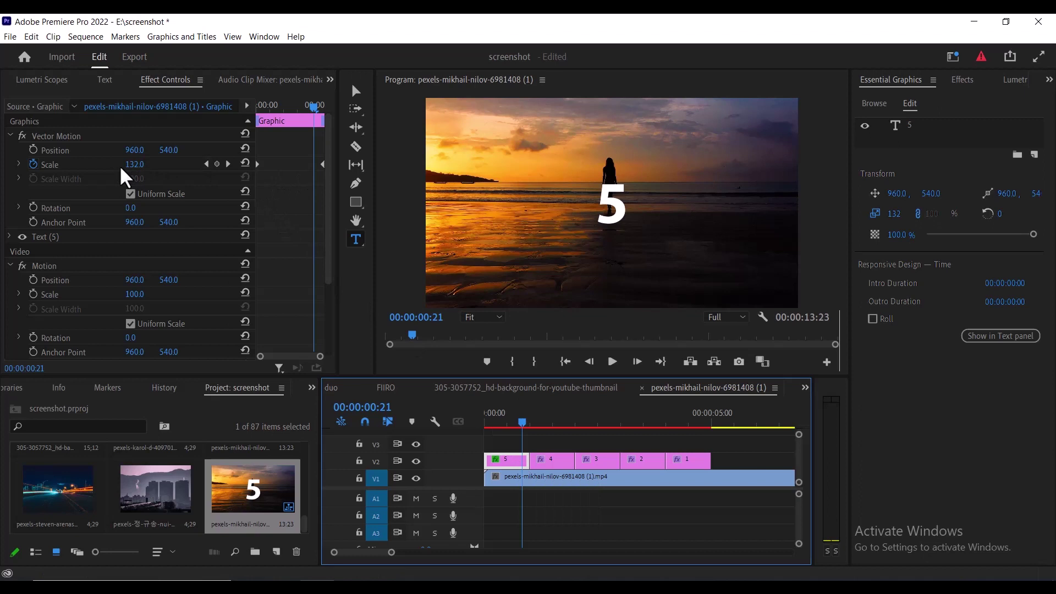
left_click(104, 136)
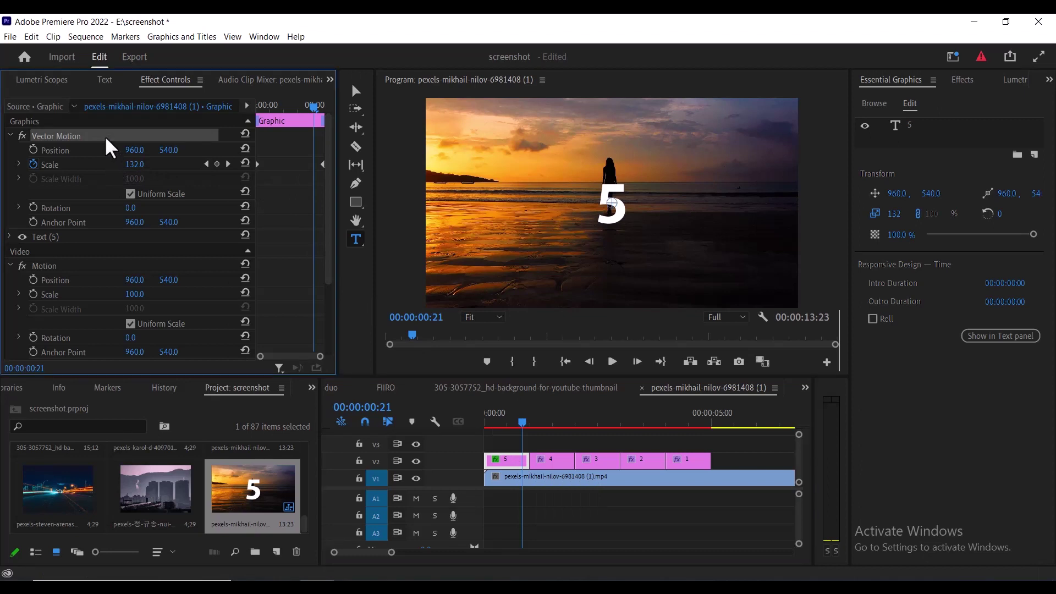
right_click(105, 136)
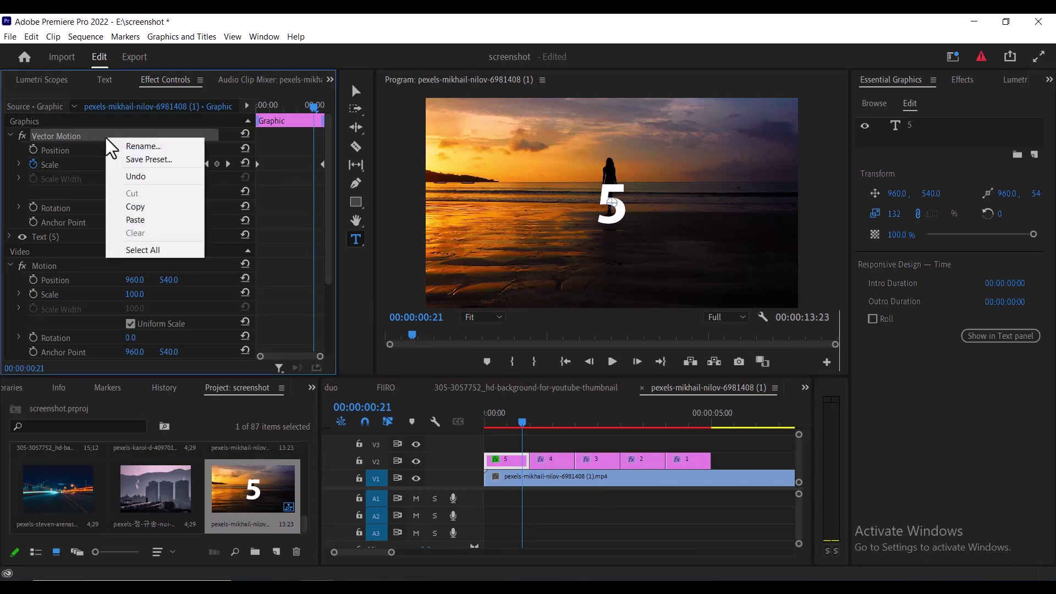
left_click(147, 205)
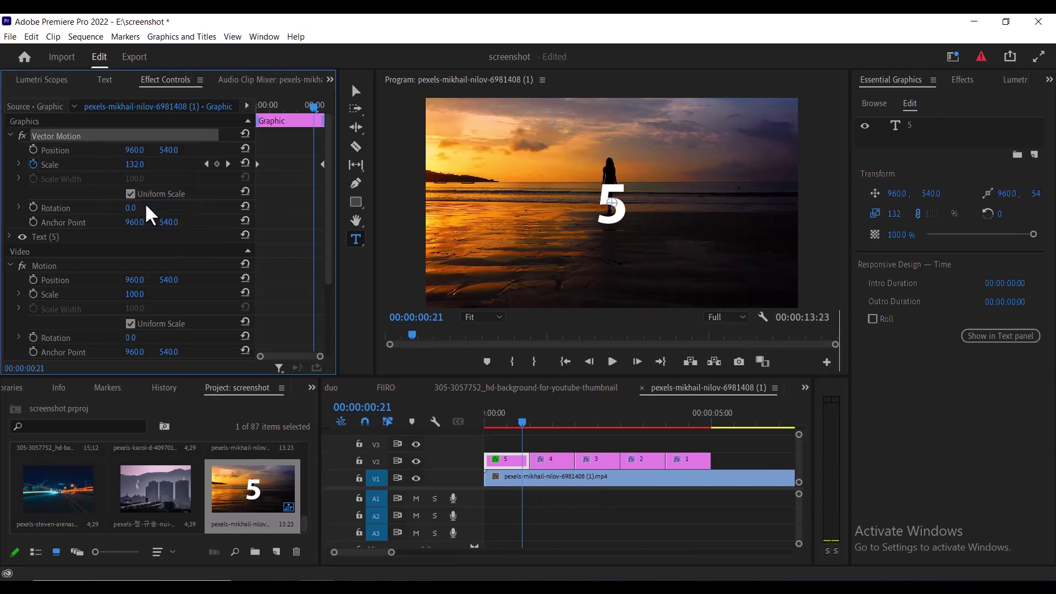
Paste the shrinking scale animation onto clips 4, 3, 2 and 1, then return to the start.
left_click(560, 458)
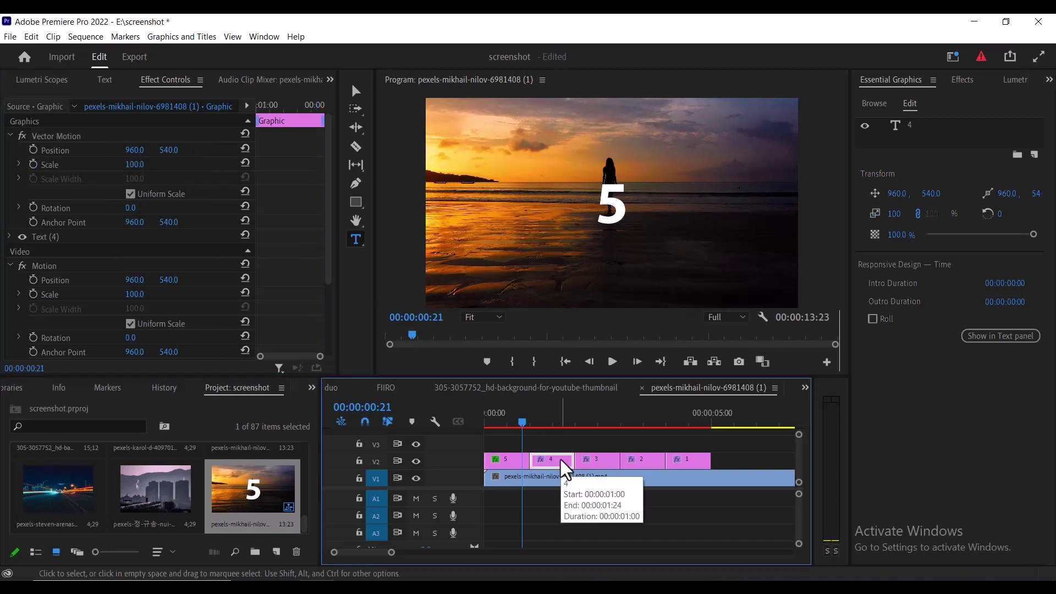
key("ctrl+v")
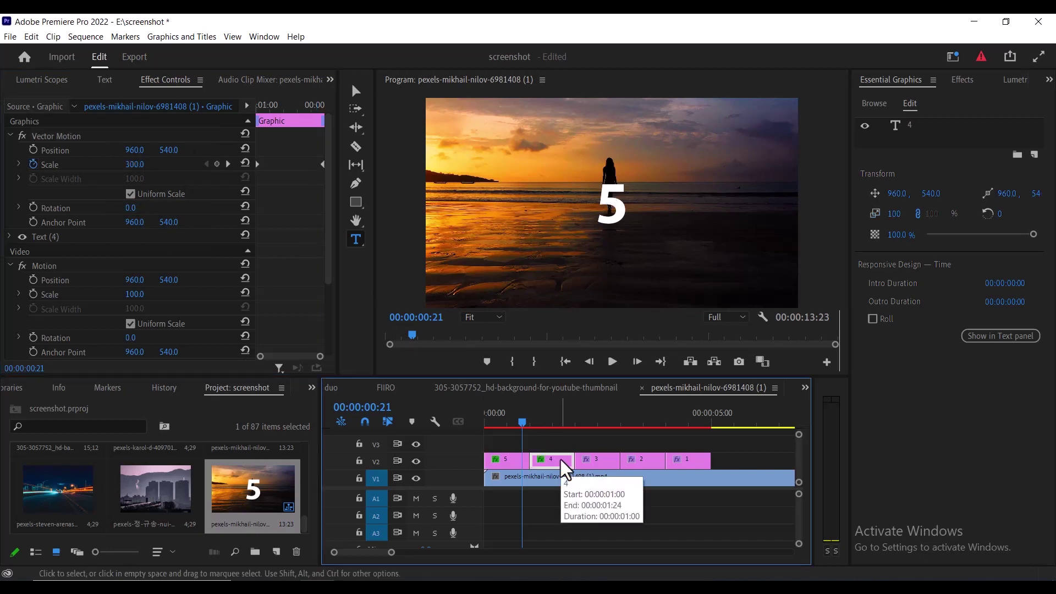
left_click(608, 457)
key("ctrl+v")
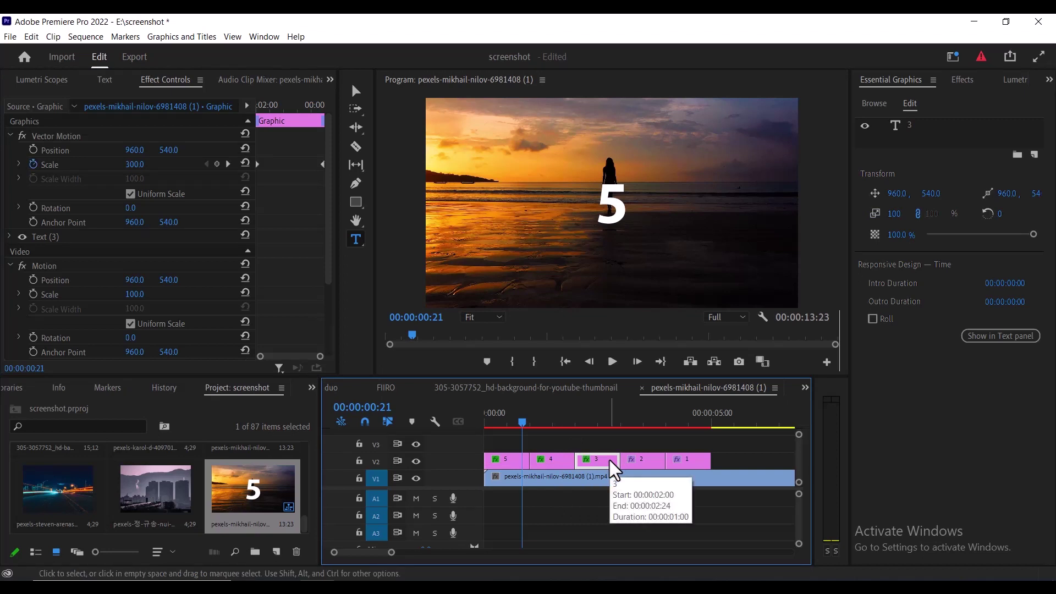
left_click(647, 457)
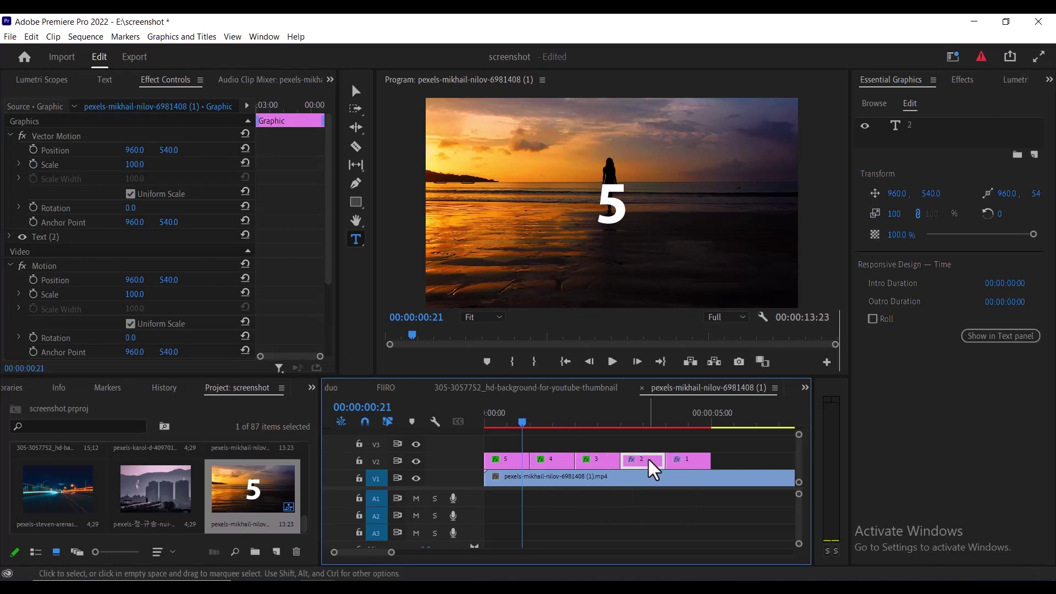
key("ctrl+v")
left_click(687, 459)
key("ctrl+v")
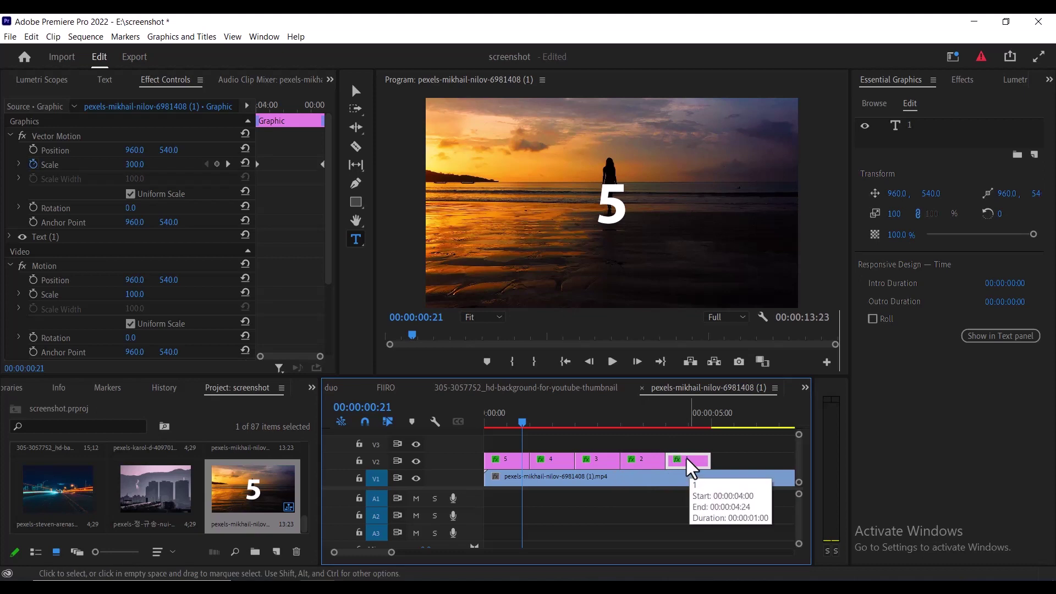
left_click(567, 360)
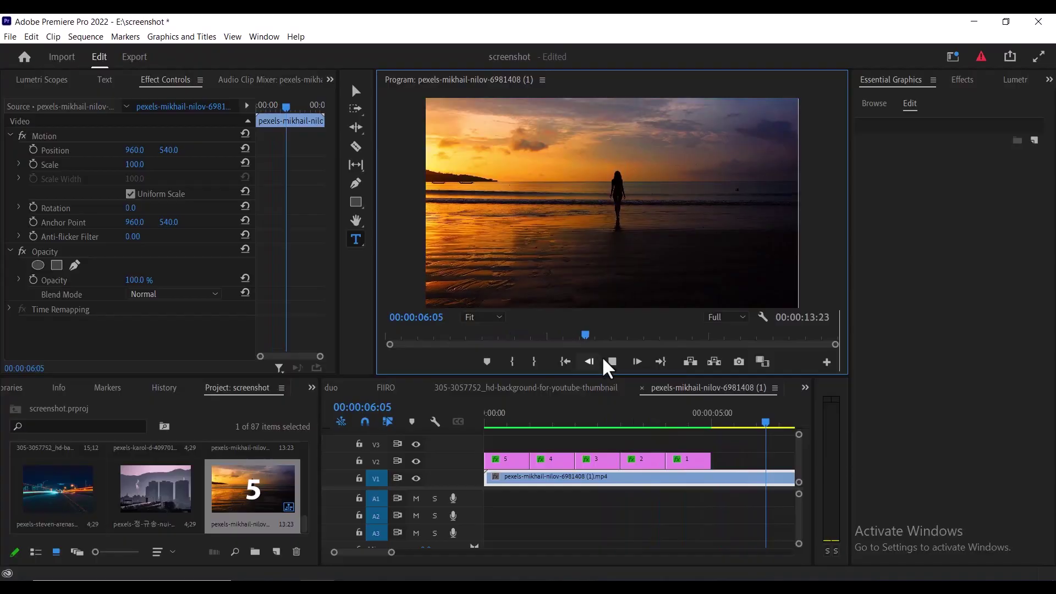
Stop the countdown preview at 00:00:07:00 and zoom the timeline out to show the whole beach clip.
left_click(610, 361)
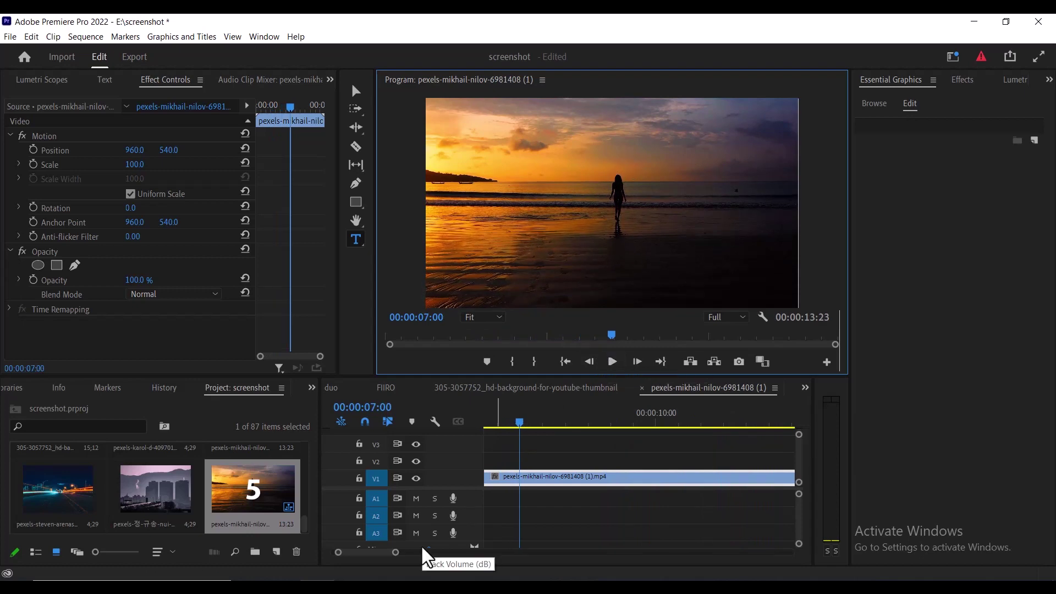
left_click_drag(395, 552, 439, 552)
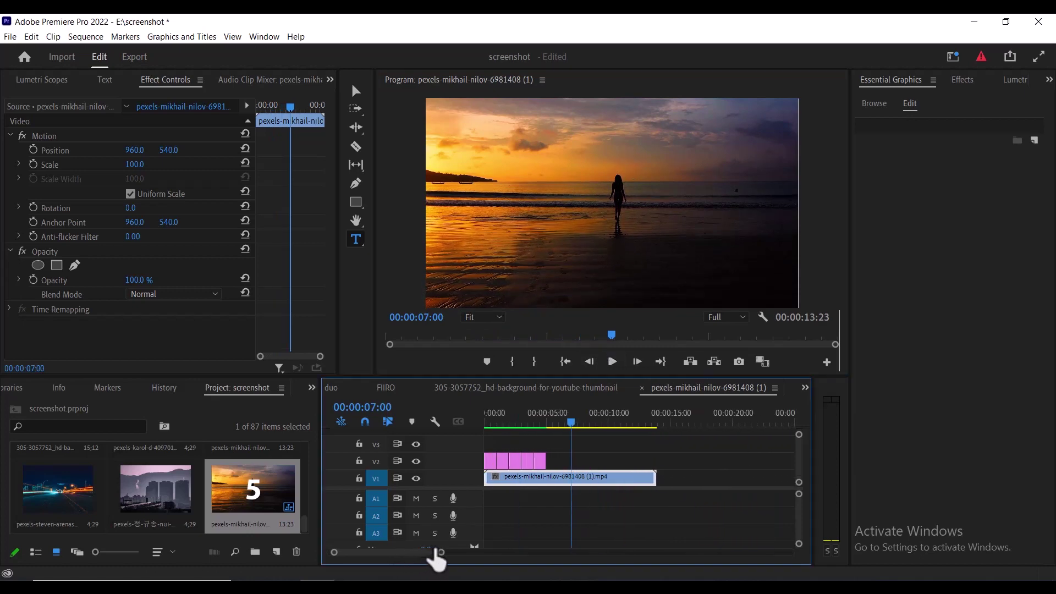